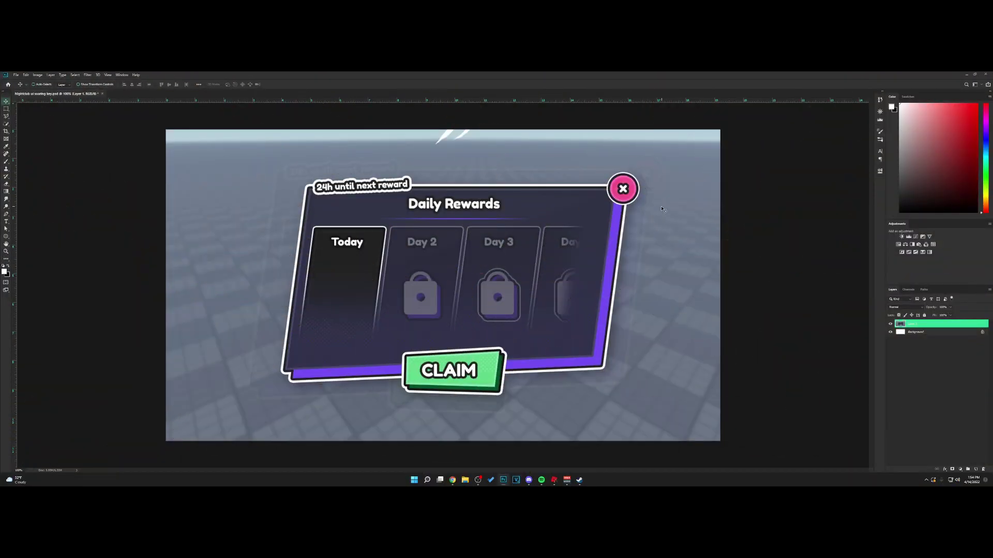
Shift the Daily Rewards reference image slightly on the canvas.
mouse_move(646, 220)
left_mouse_down()
mouse_move(611, 220)
mouse_move(641, 219)
left_mouse_up()
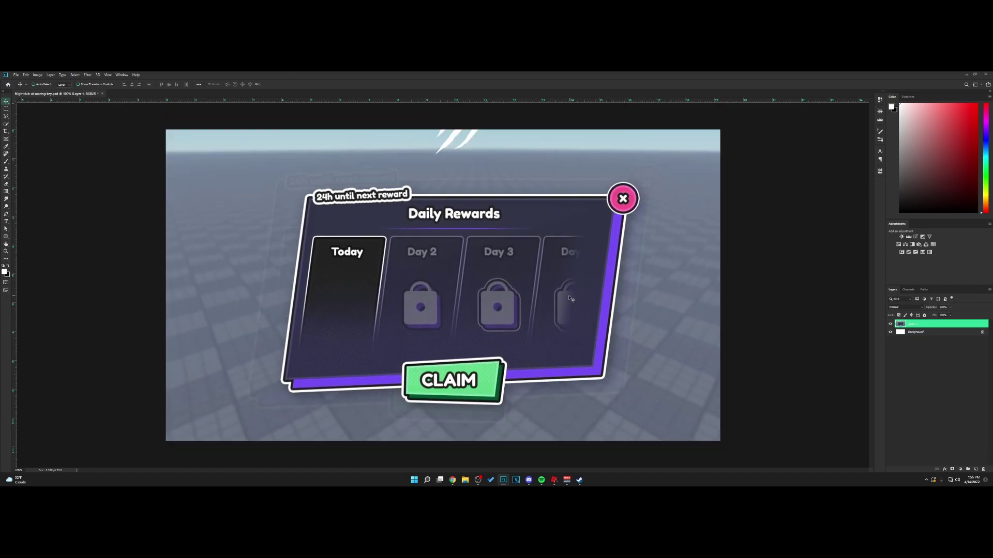
left_click_drag(569, 297, 567, 281)
key("ctrl+z")
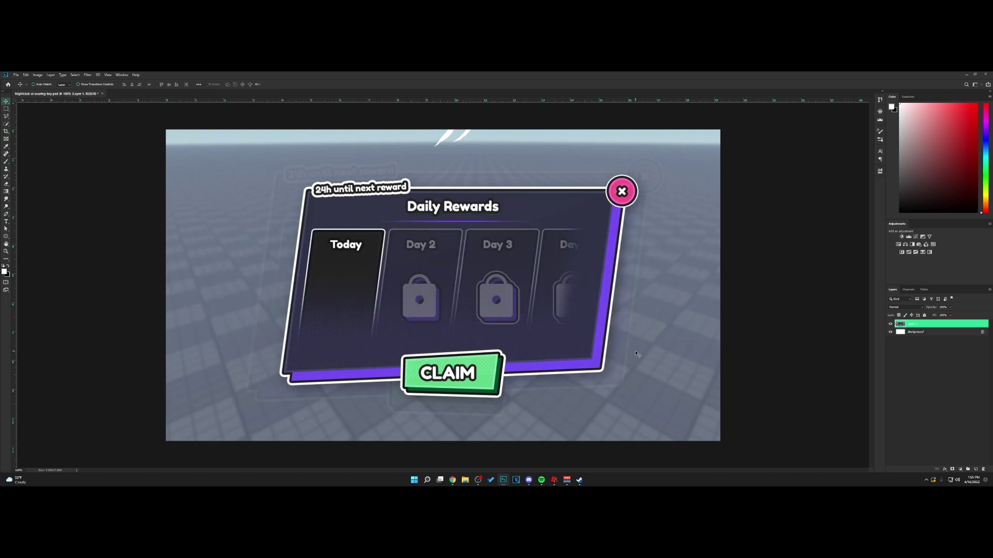
Add a new layer and set the Pen tool's shape options to a black fill with no stroke.
left_click(975, 469)
key("p")
key("x")
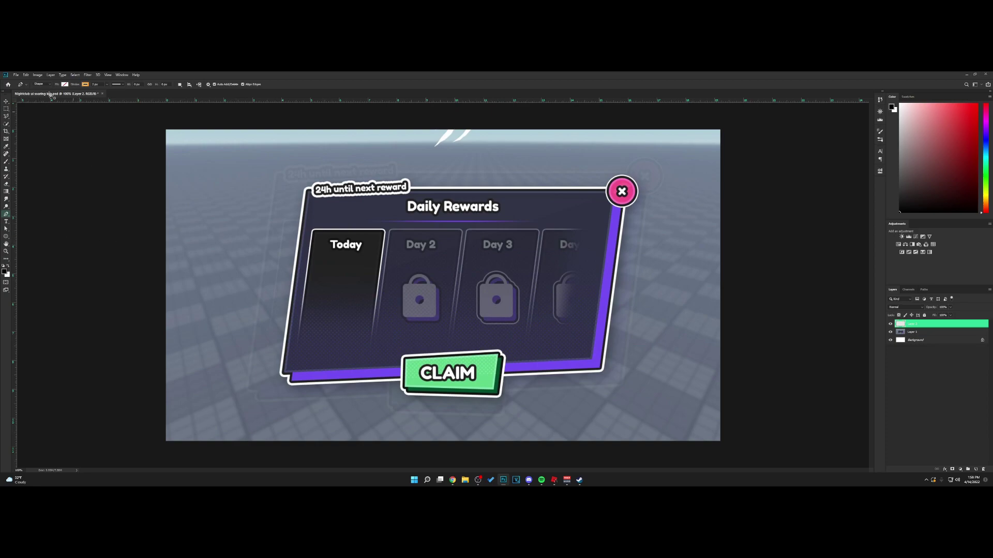
left_click(64, 85)
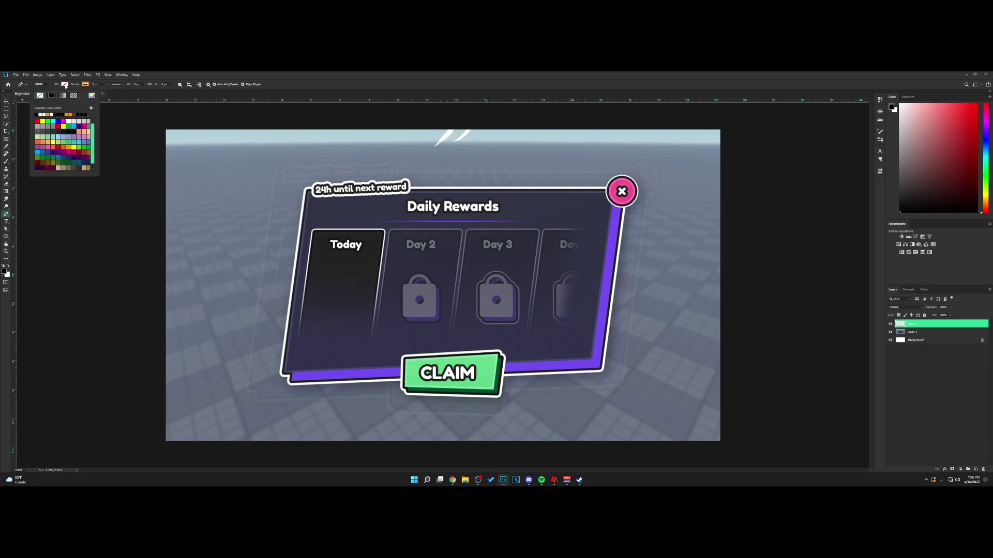
left_click(44, 115)
left_click(85, 85)
left_click(61, 96)
left_click(339, 74)
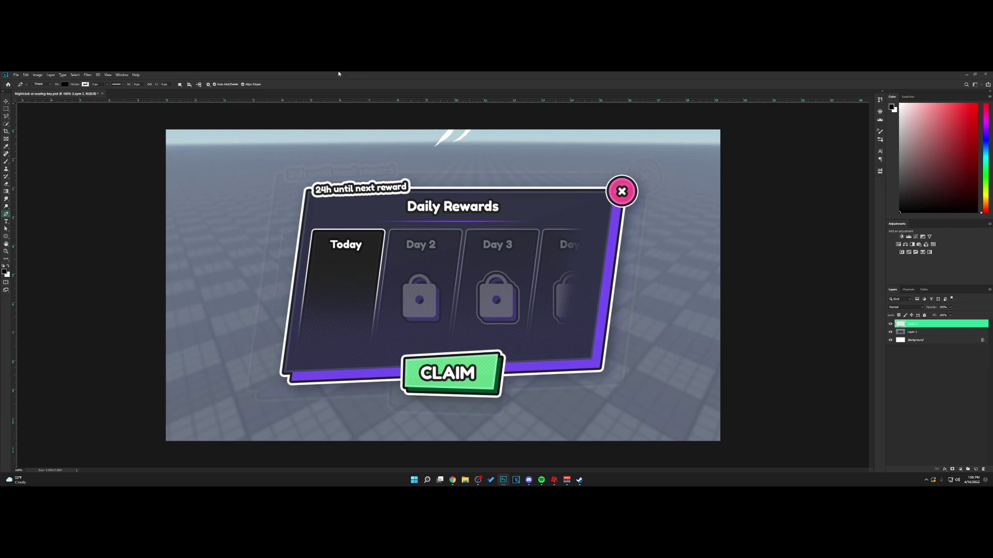
Trace the reference's main Daily Rewards panel as a black four-cornered shape with the Pen tool.
left_click(593, 208)
left_click(613, 193)
left_click(284, 375)
key("v")
left_click_drag(474, 252, 497, 250)
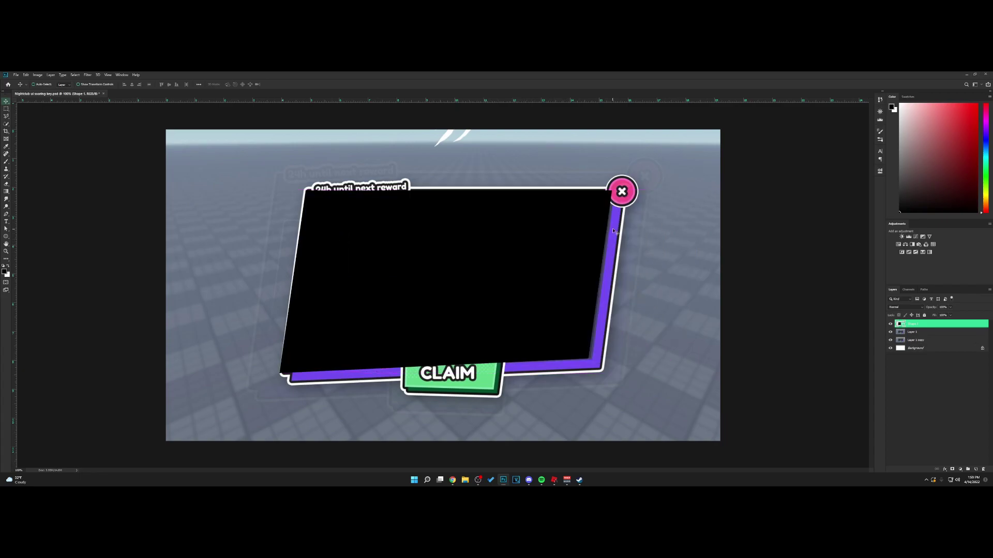
left_click_drag(551, 247, 611, 262)
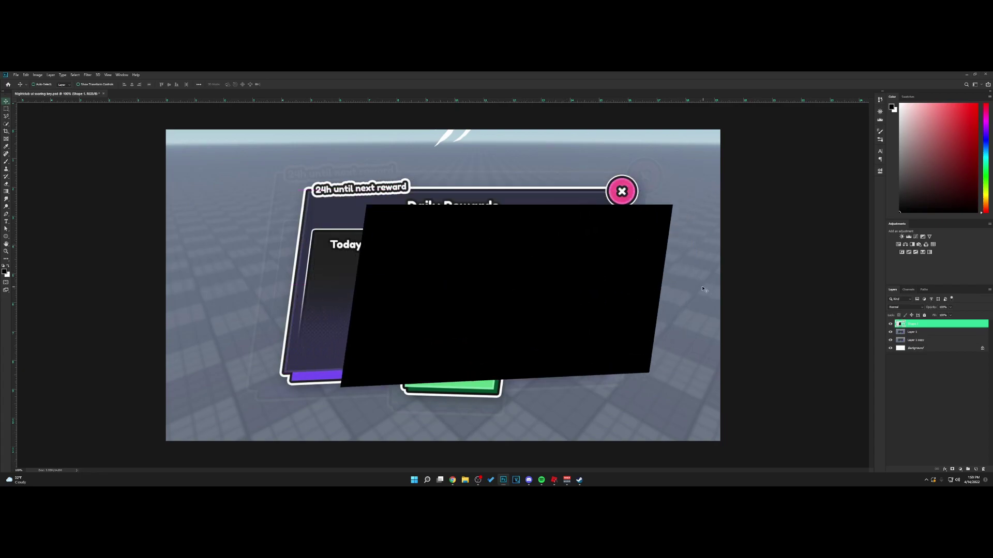
key("ctrl+z")
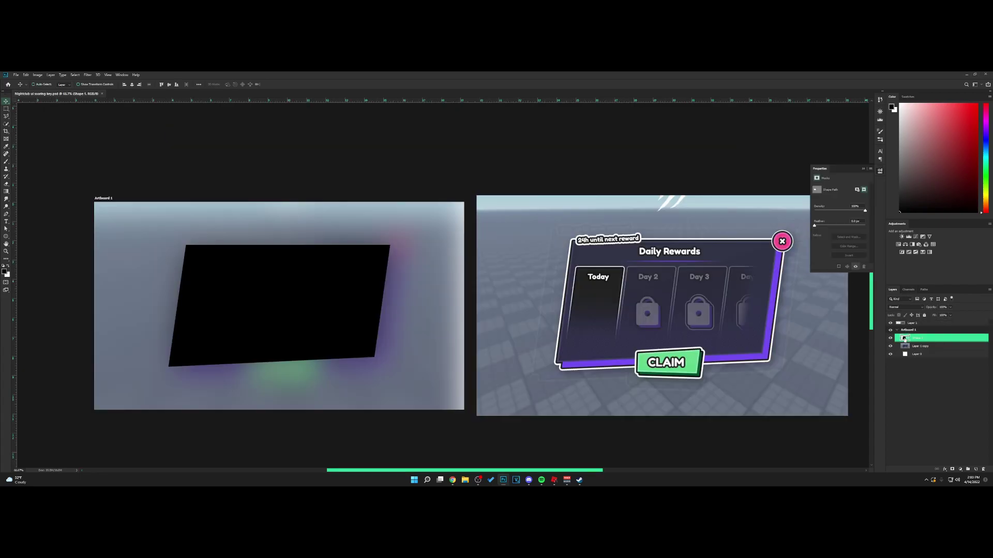
Recolour the black panel shape on the artboard to a very dark navy.
double_click(904, 339)
left_click_drag(779, 312, 676, 288)
left_click(618, 253)
left_click(632, 360)
left_click(634, 364)
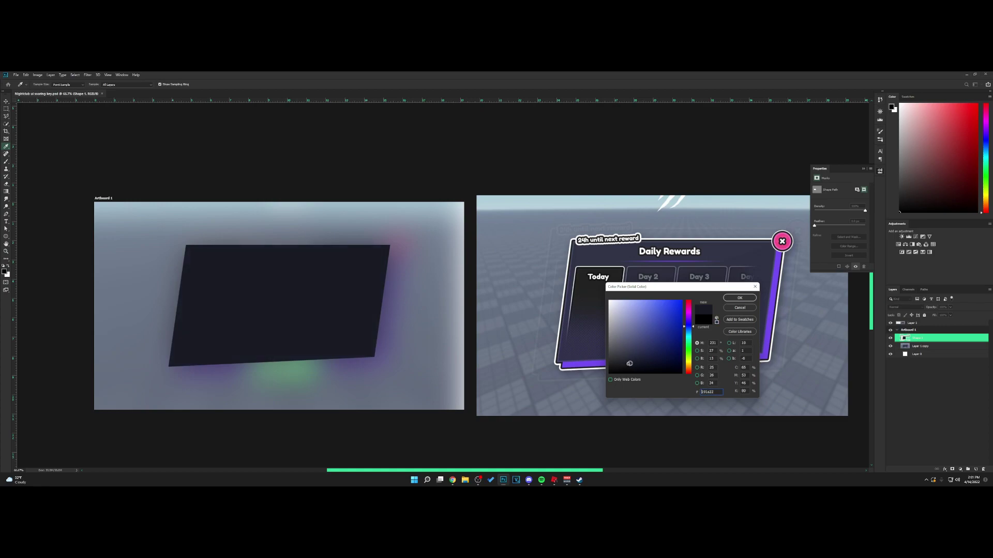
key("Return")
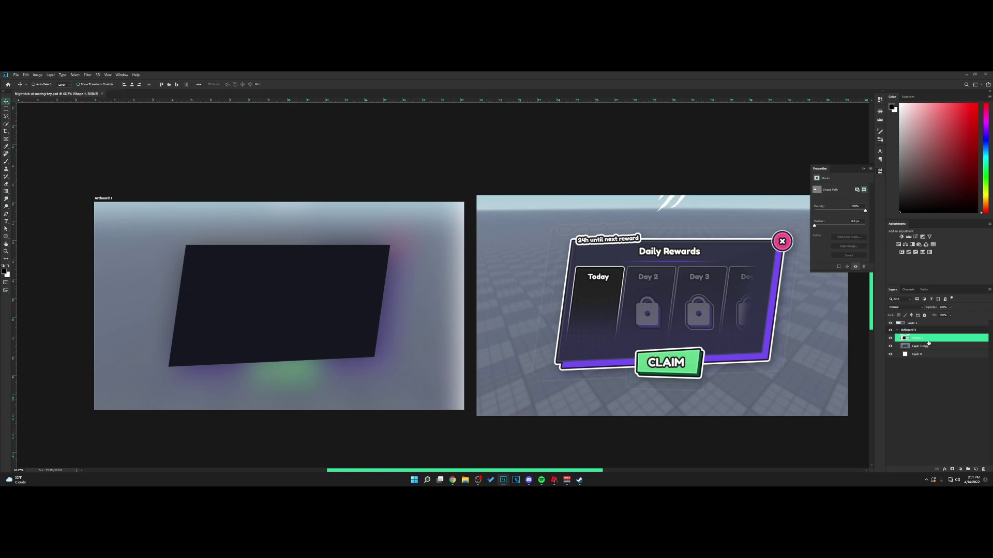
Duplicate the panel shape, offset the rear one down and to the right, and fill it with purple sampled from the reference panel's edge.
key("ctrl+j")
left_click(922, 347)
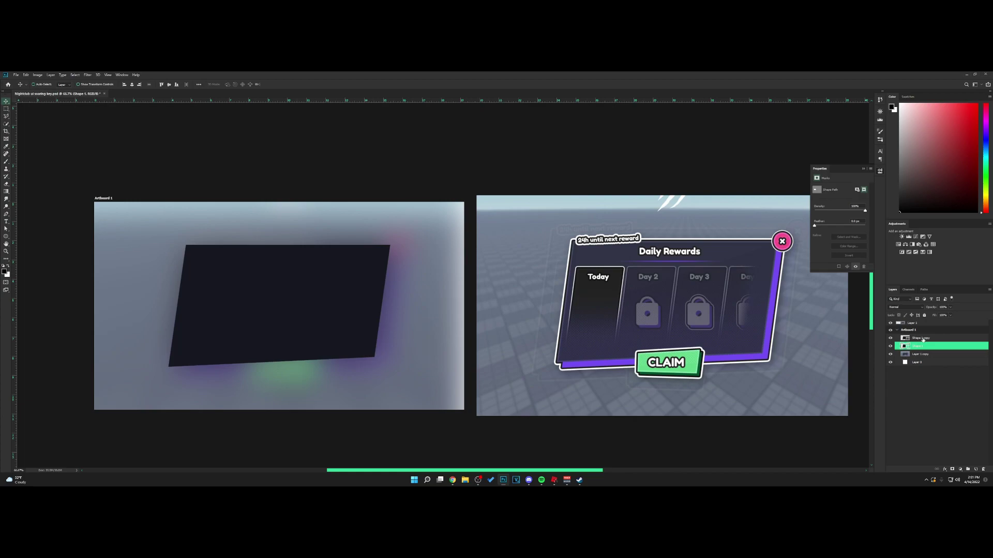
left_click_drag(389, 288, 395, 296)
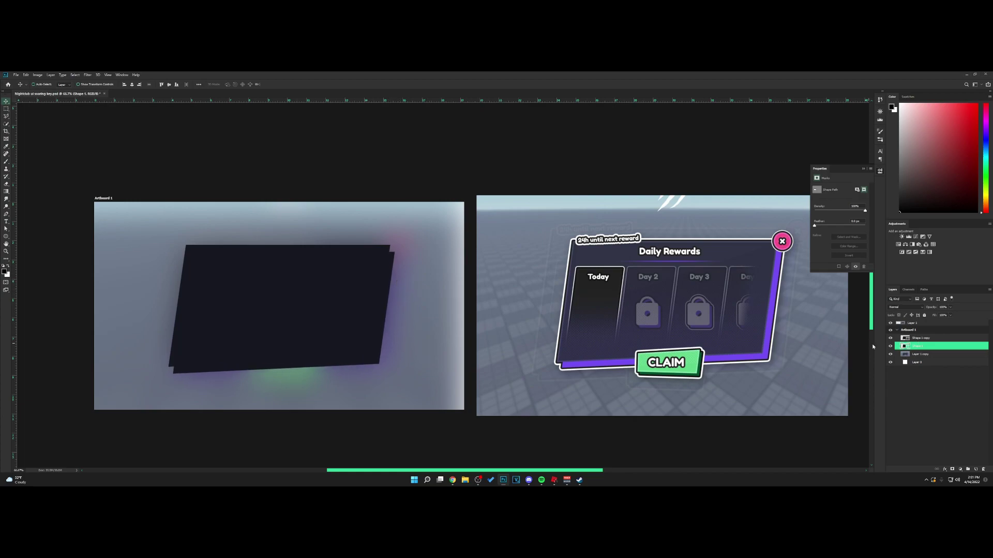
double_click(903, 347)
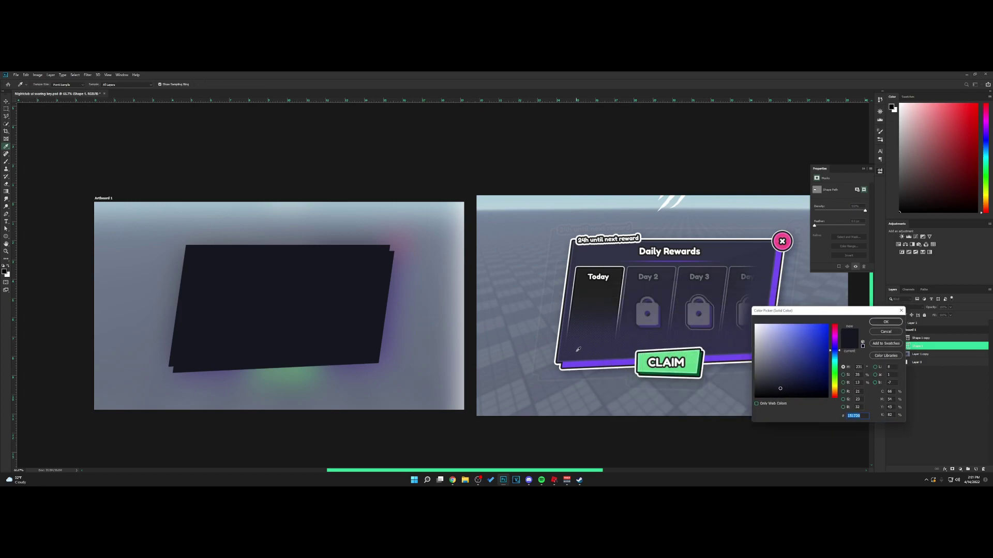
left_click(586, 363)
left_click(886, 322)
Duplicate the dark front panel shape between the two panels and offset the copy slightly down and to the right.
left_click(933, 341)
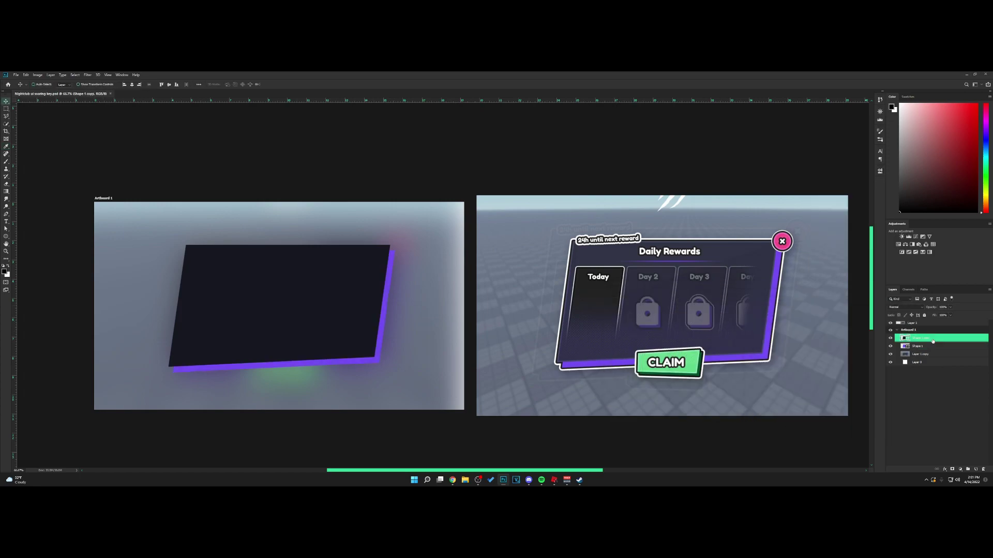
left_click_drag(930, 341, 927, 343)
left_click_drag(354, 292, 359, 299)
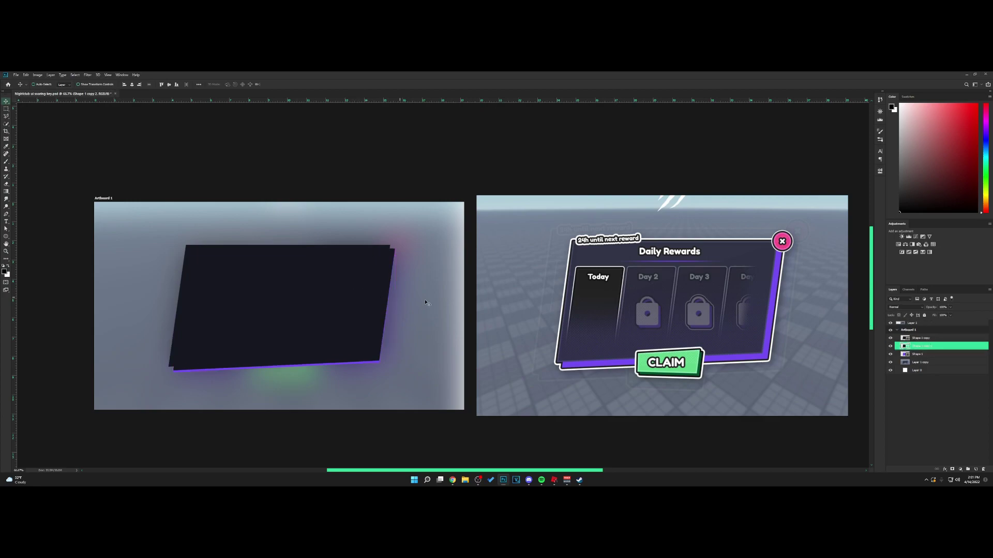
key("shift+Up")
key("Up")
key("Up")
key("Left")
key("Left")
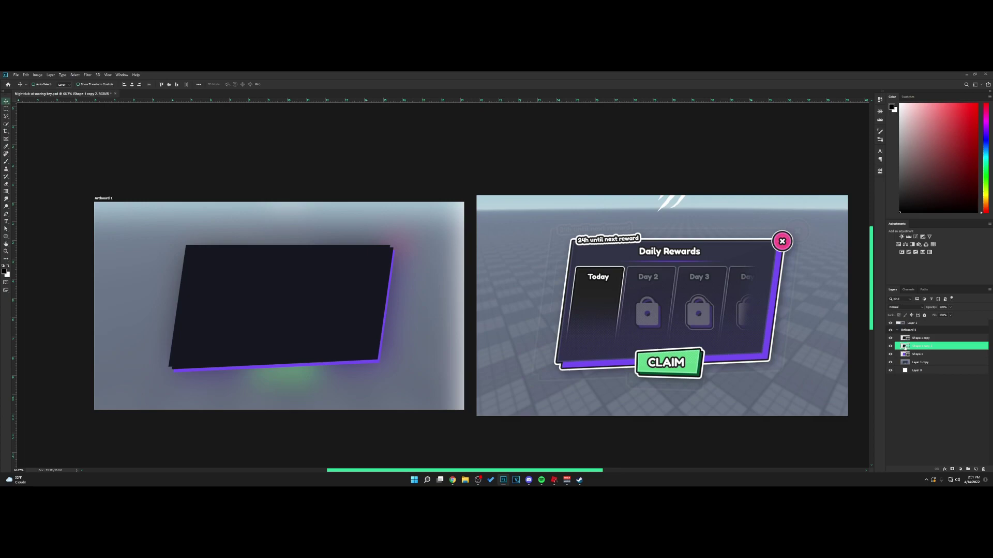
Recolour the middle panel copy to a neutral near-black and save the document.
double_click(904, 347)
left_click_drag(747, 390, 747, 393)
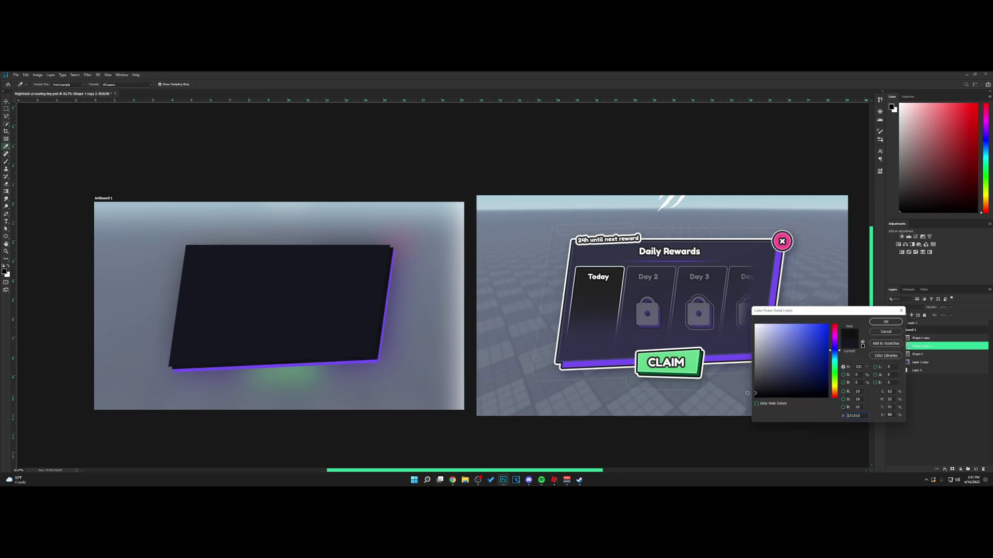
left_click(885, 322)
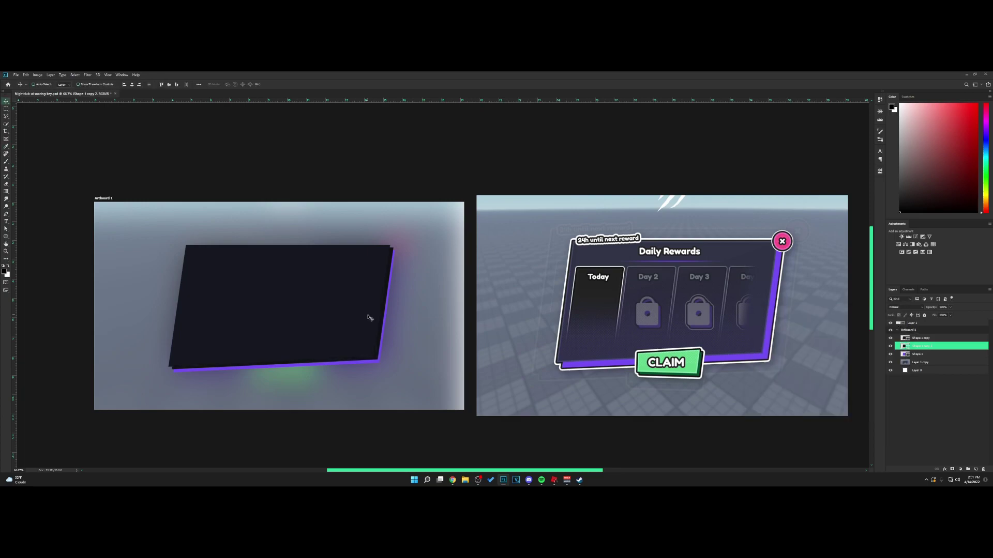
left_click_drag(371, 318, 365, 314)
key("ctrl+s")
Recolour the front panel shape to a slightly lighter dark navy.
key("ctrl+plus")
left_click(389, 271, "ctrl")
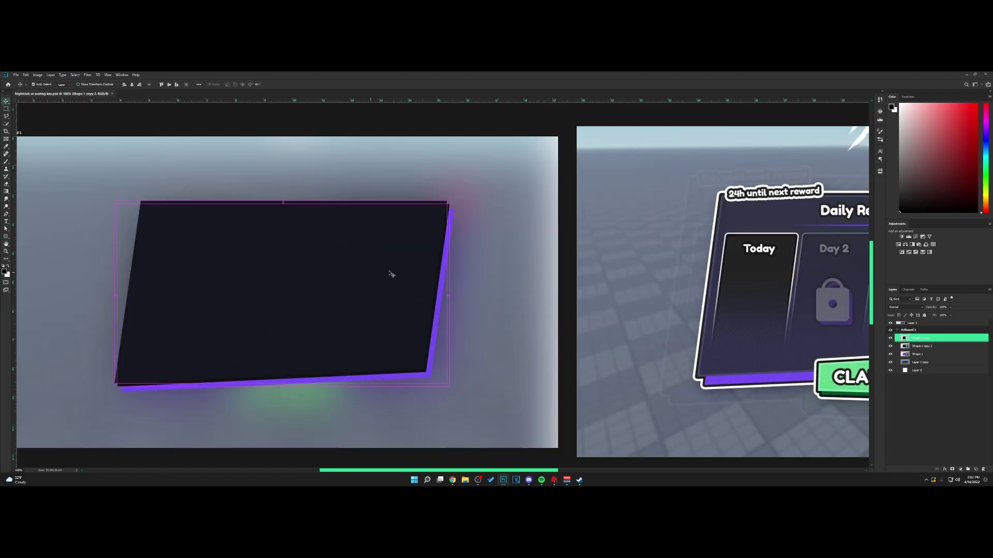
double_click(905, 338)
key("Return")
Add a new layer and trace the reference CLAIM button as a four-cornered shape with the Pen tool.
key("space")
left_click_drag(654, 362, 372, 331)
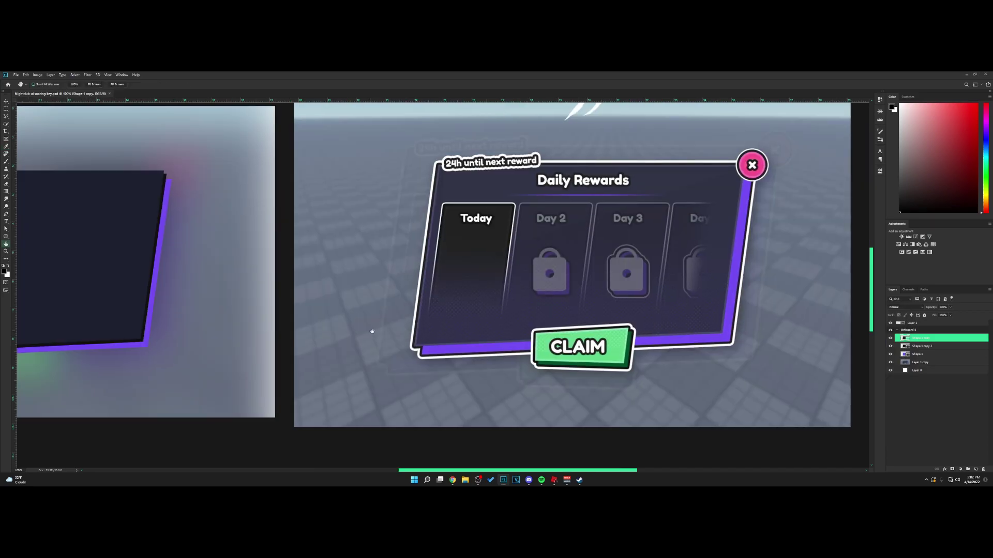
left_click(976, 469)
left_click(6, 214)
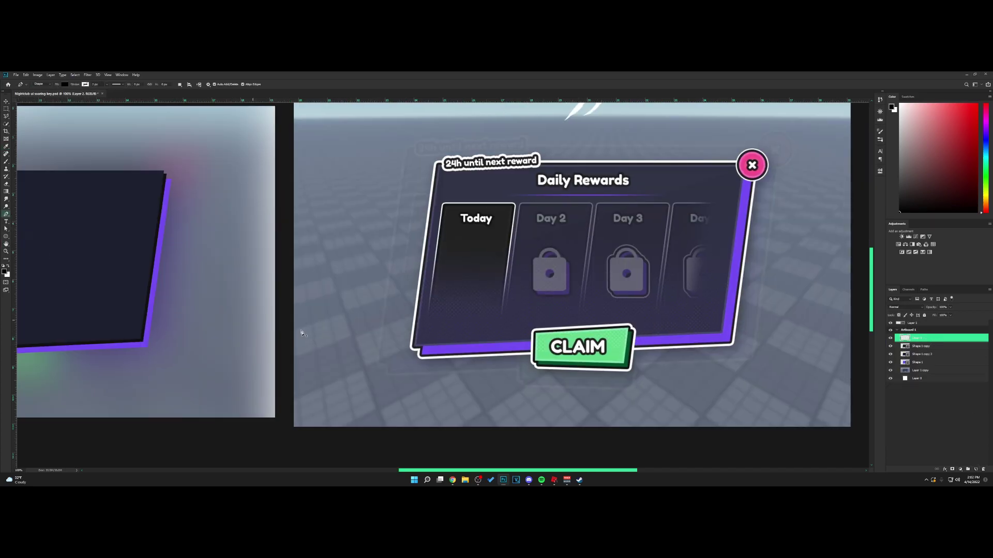
left_click(629, 329)
left_click(624, 367)
left_click(535, 363)
left_click(629, 330)
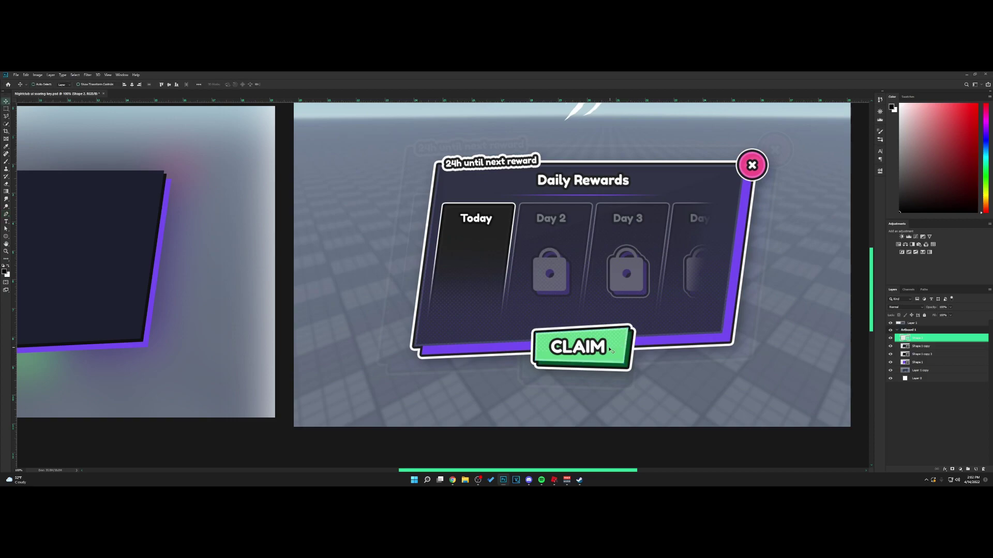
Move the button shape onto the artboard panel's lower edge and fill it with light green sampled from the reference CLAIM button.
key("h")
left_click_drag(666, 322, 825, 317)
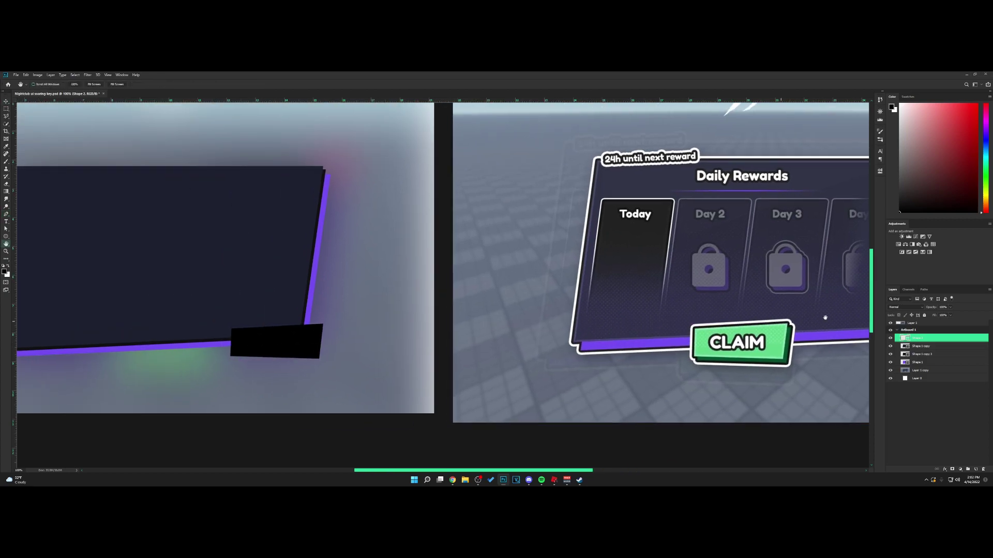
double_click(906, 340)
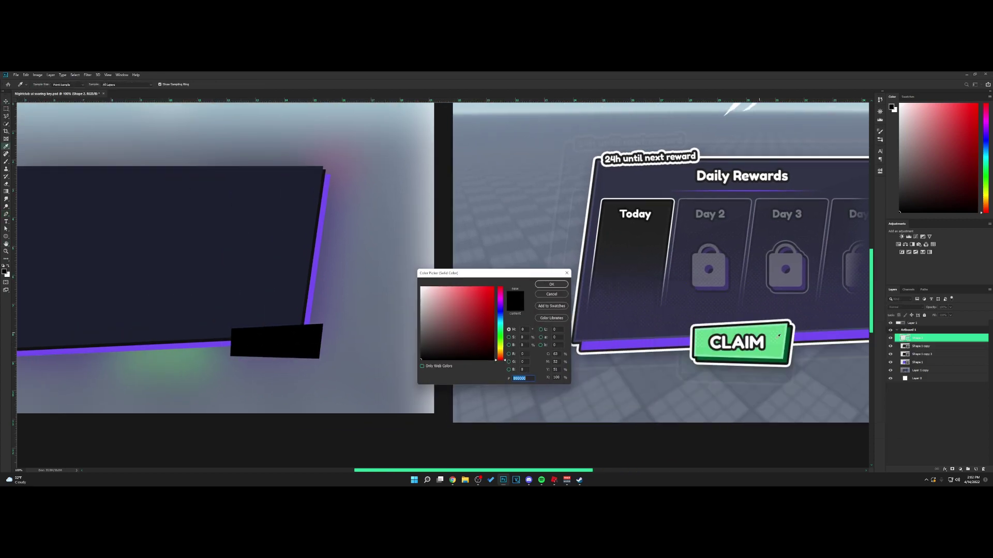
left_click(774, 351)
left_click(556, 286)
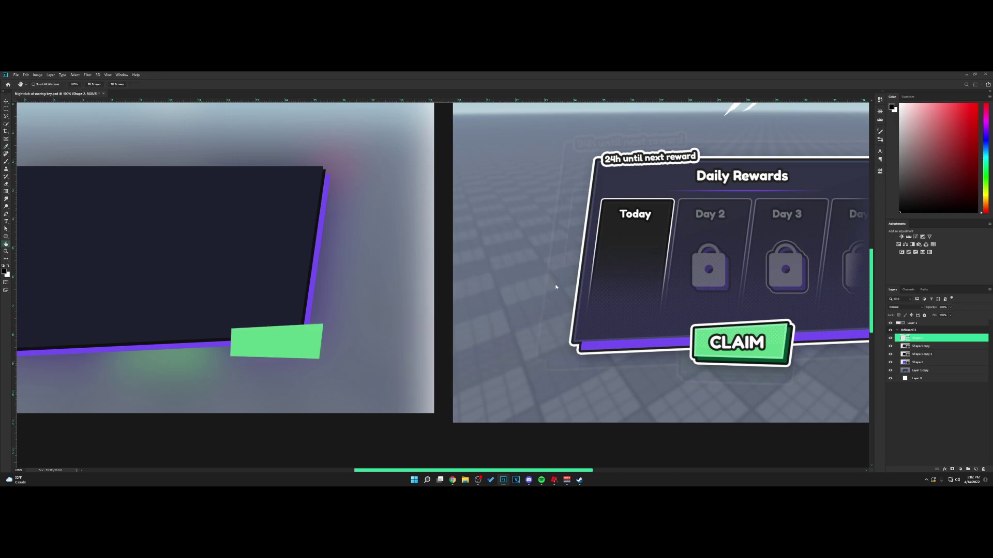
Duplicate the green button shape beneath itself and offset the copy slightly down and to the right.
key("v")
left_click_drag(926, 342, 924, 350, "alt")
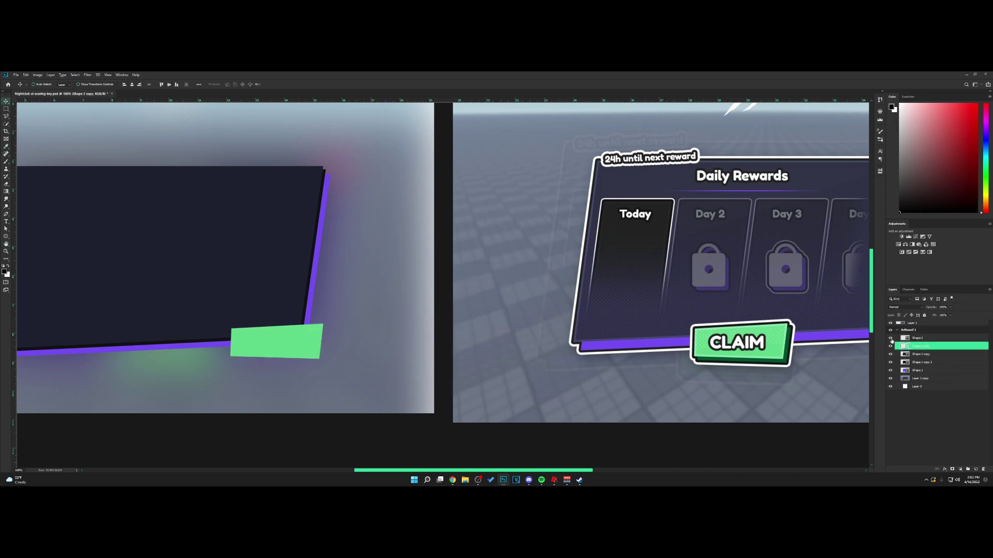
left_click_drag(379, 343, 382, 345)
key("Down")
key("Down")
key("Down")
key("Down")
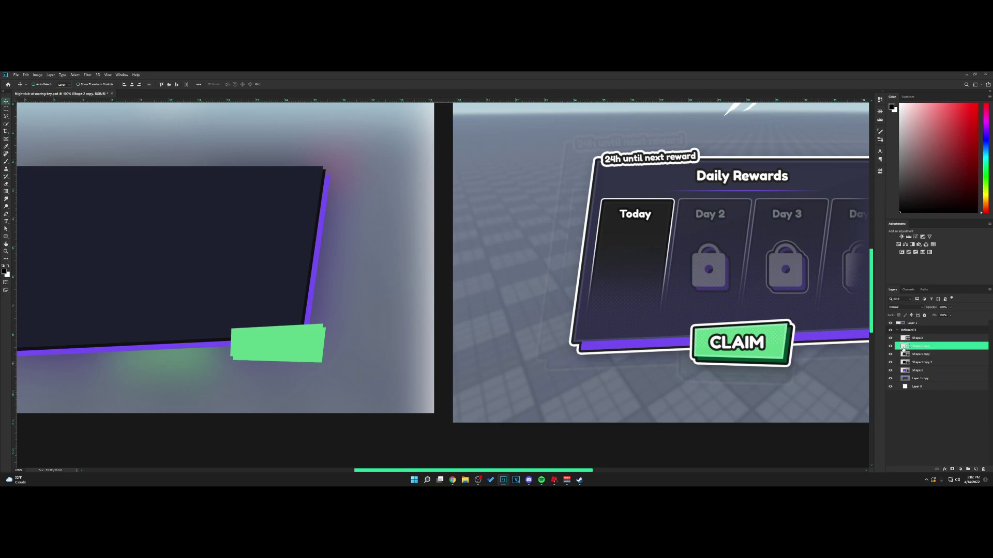
Recolour the rear button copy to a dark green as the button's depth edge.
double_click(905, 345)
left_click_drag(481, 331, 611, 338)
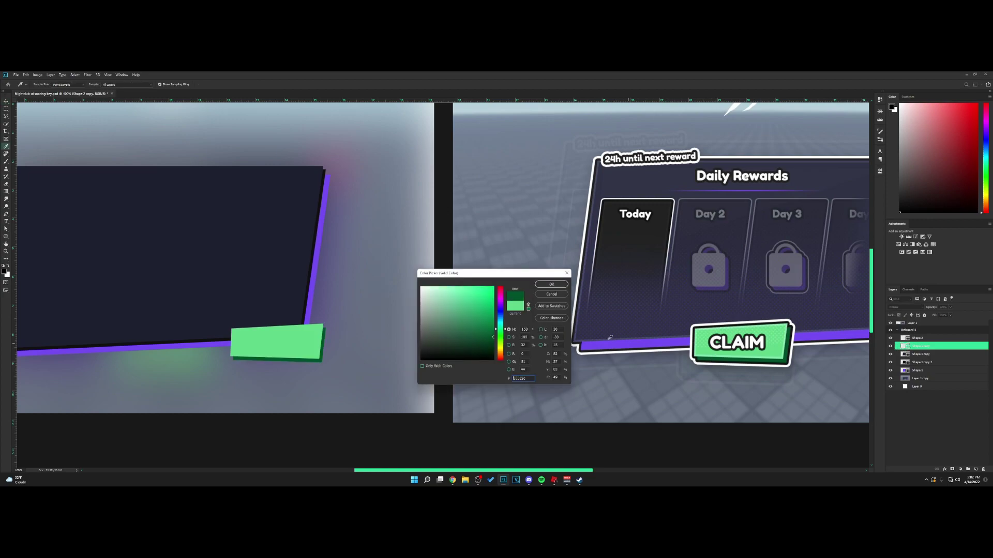
left_click_drag(491, 326, 492, 330)
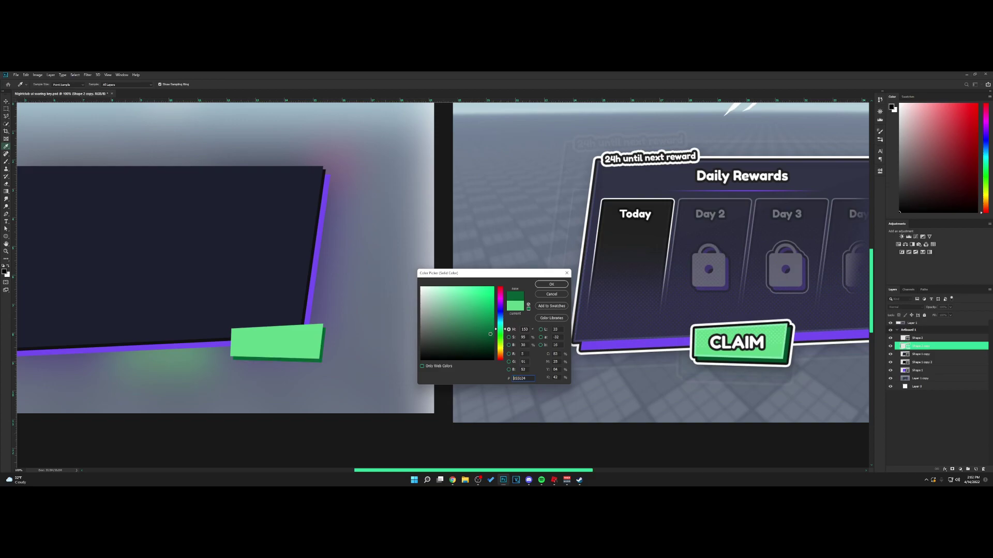
left_click(551, 285)
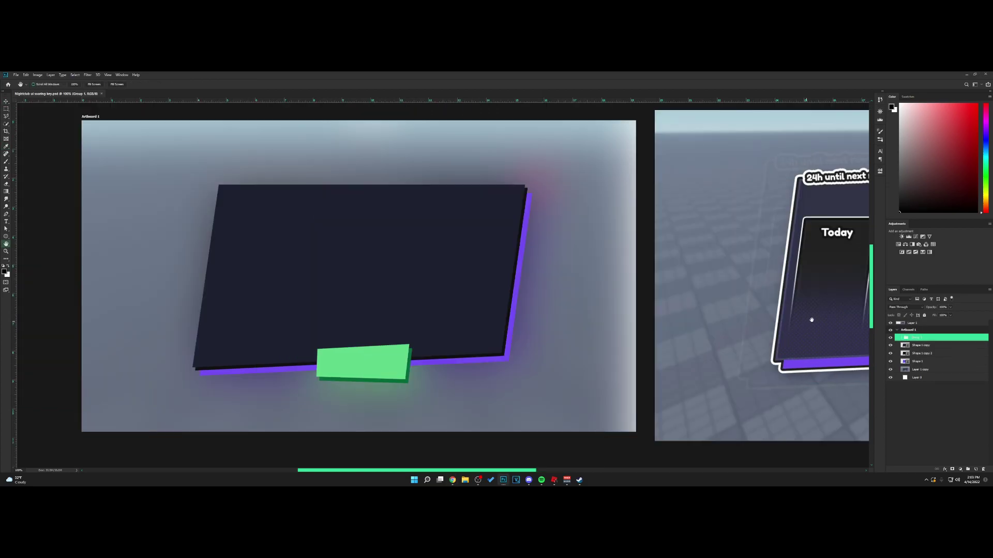
Move the halftone dot pattern across the artboard over the dark panel, leaving it unrasterized.
left_click_drag(811, 319, 443, 325)
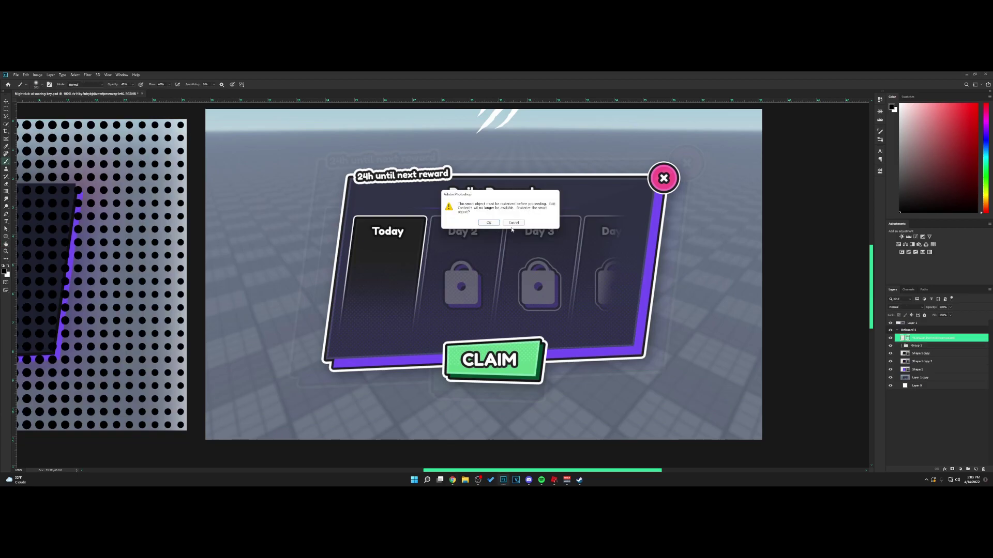
left_click(507, 223)
key("v")
key("h")
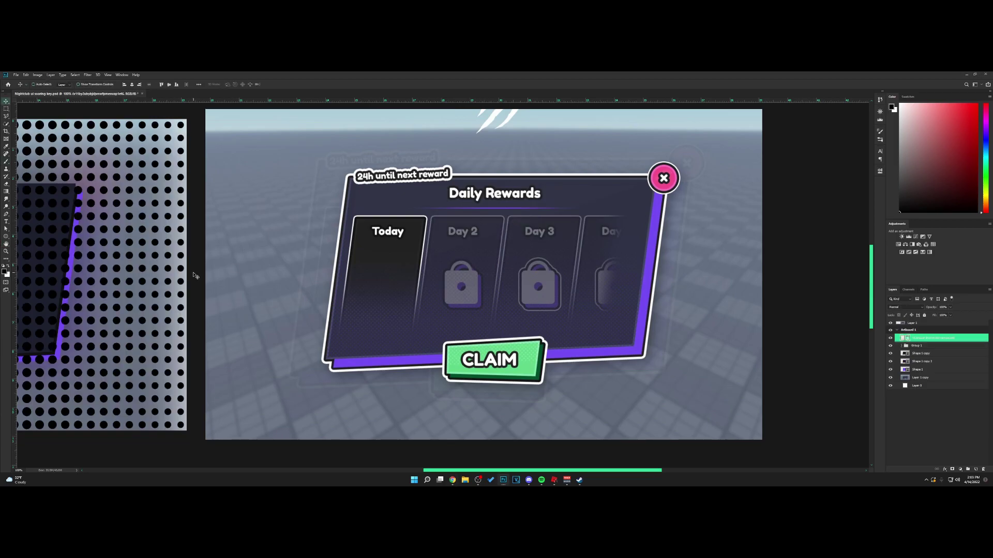
left_click_drag(197, 275, 620, 254)
key("ctrl+minus")
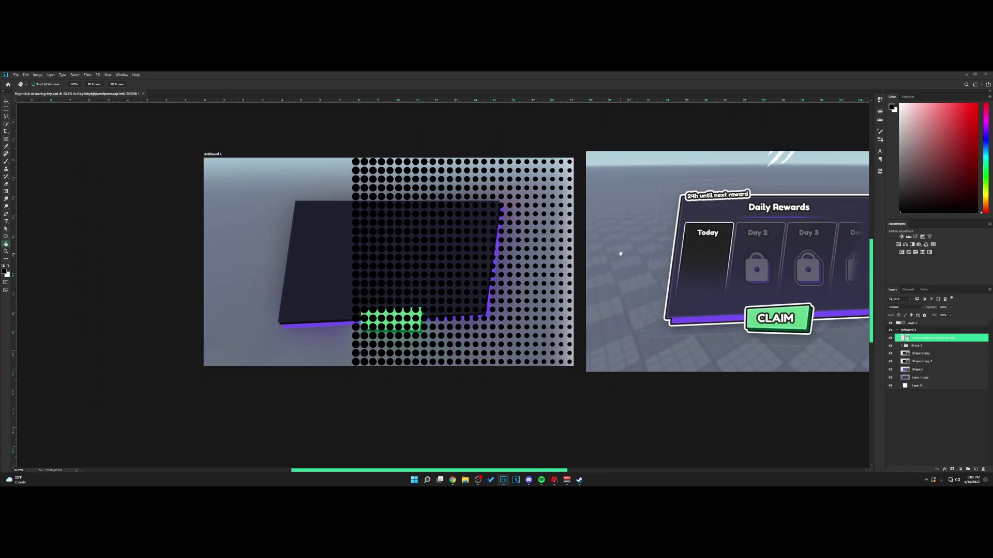
key("v")
left_click_drag(473, 261, 323, 288)
Scale the halftone pattern down about its centre and rotate it 90° counter-clockwise.
key("ctrl+t")
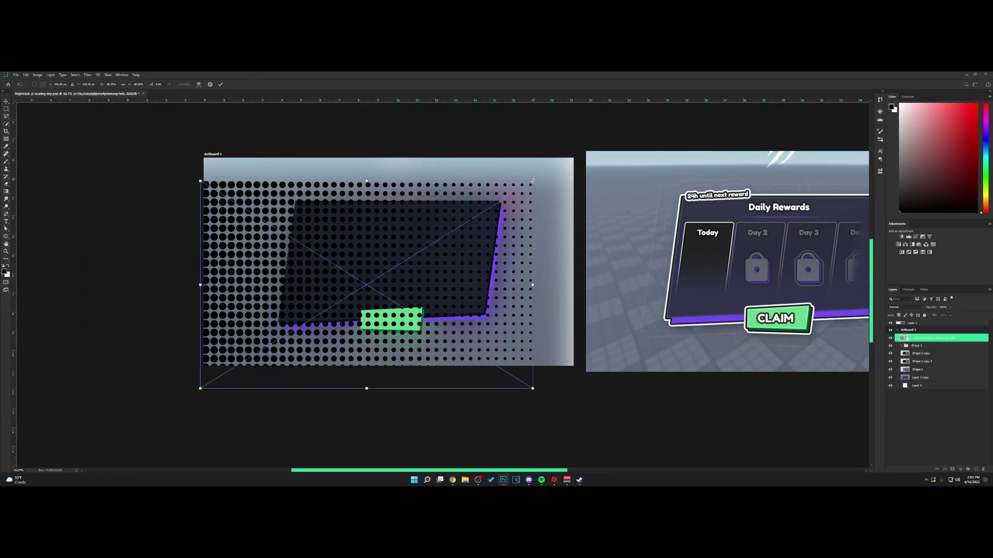
left_click_drag(543, 192, 420, 227)
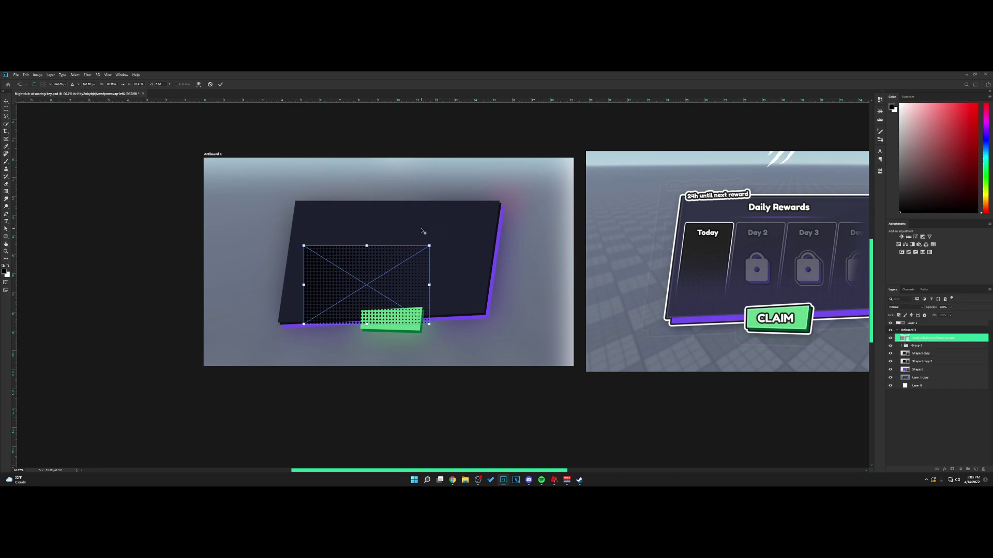
right_click(414, 285)
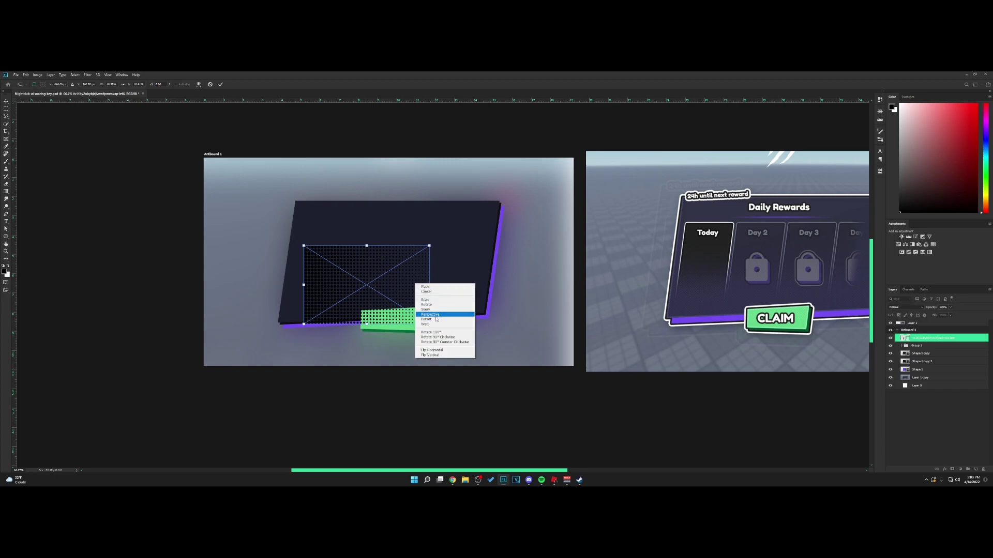
left_click(448, 342)
key("Return")
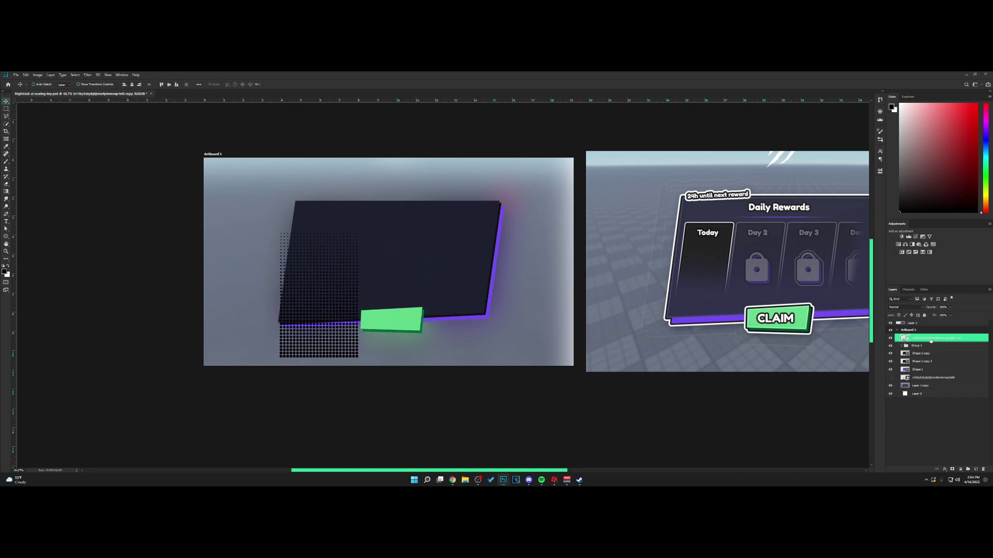
Rasterize the halftone copy layer and nudge it slightly over the panel's lower-left area.
right_click(929, 339)
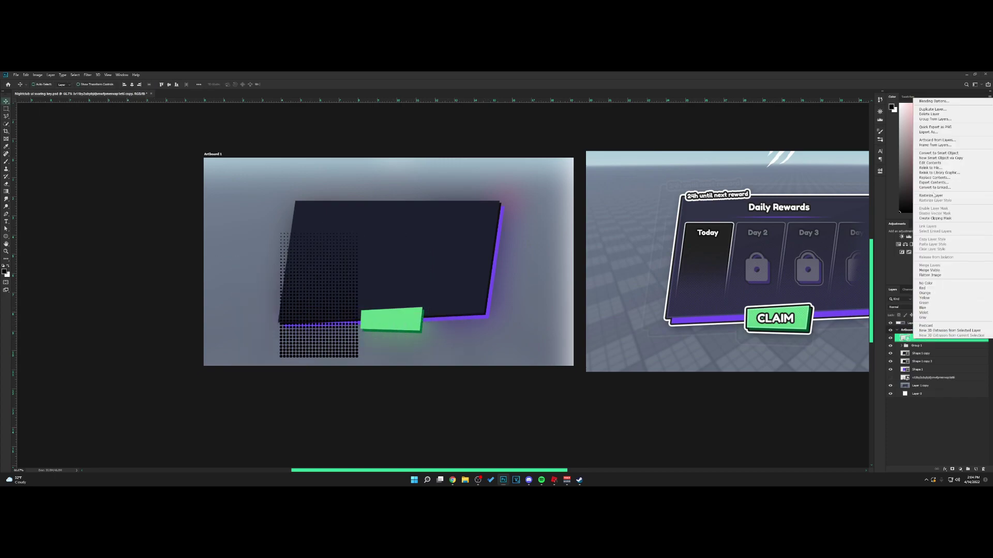
left_click(933, 195)
left_click_drag(353, 303, 357, 299)
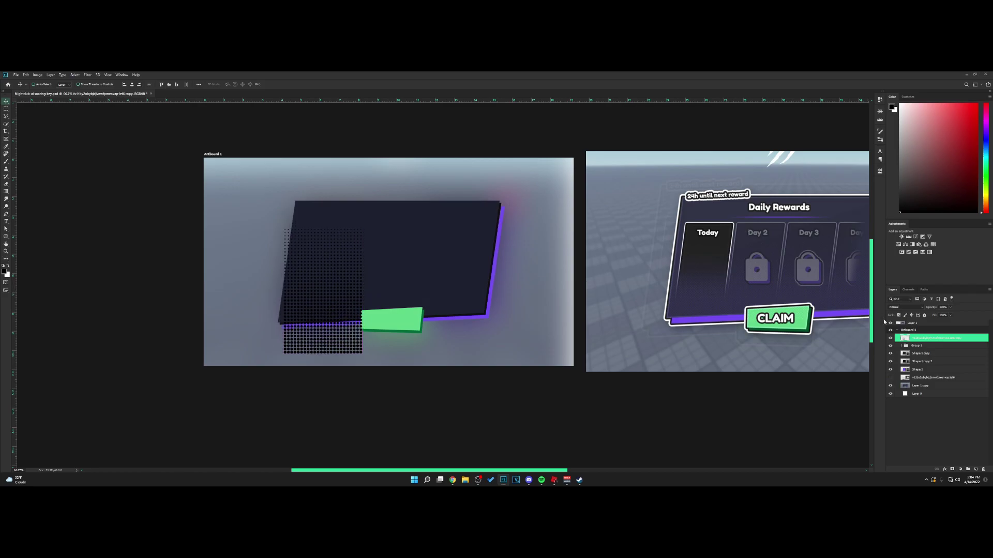
Select the halftone layer's dots, fill them with white and clear the selection.
left_click(905, 339, "ctrl")
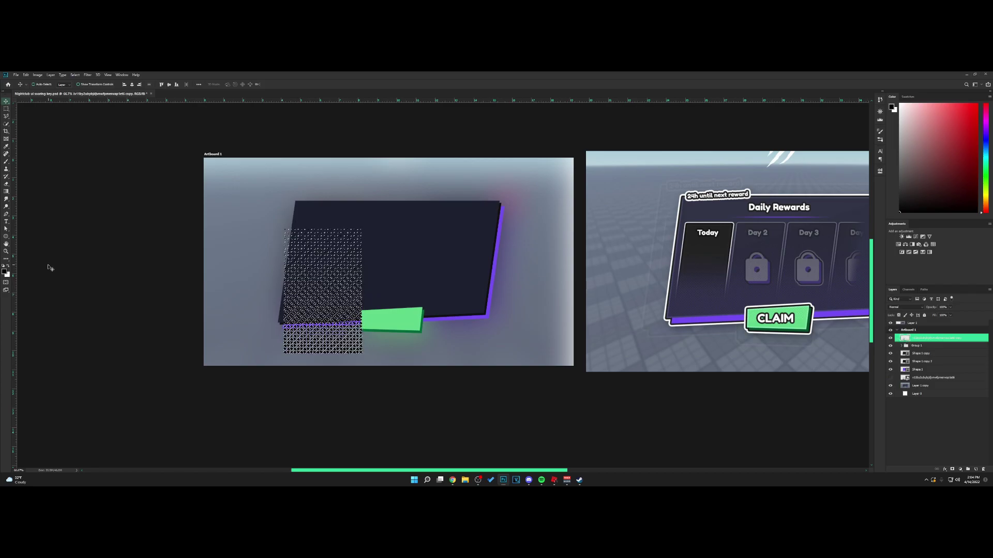
key("x")
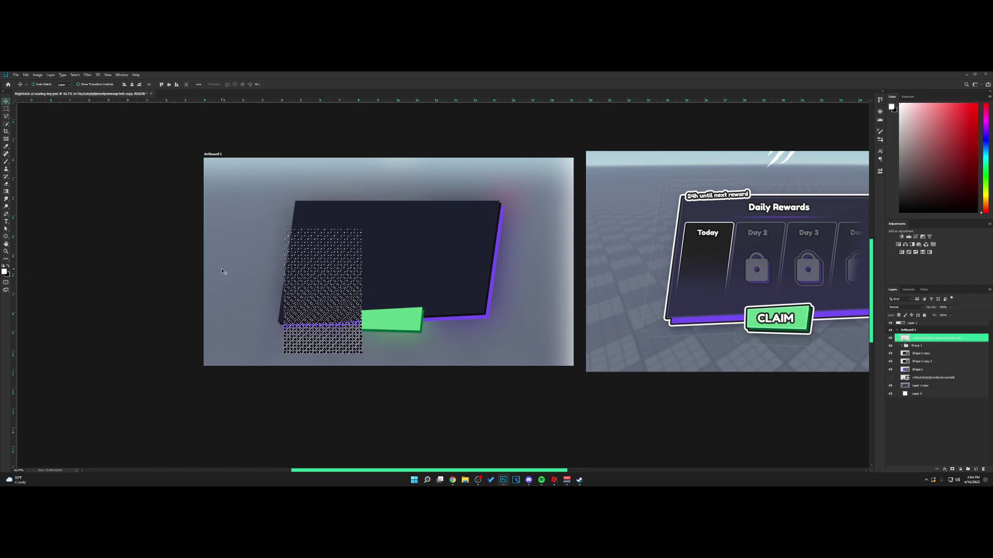
key("alt+BackSpace")
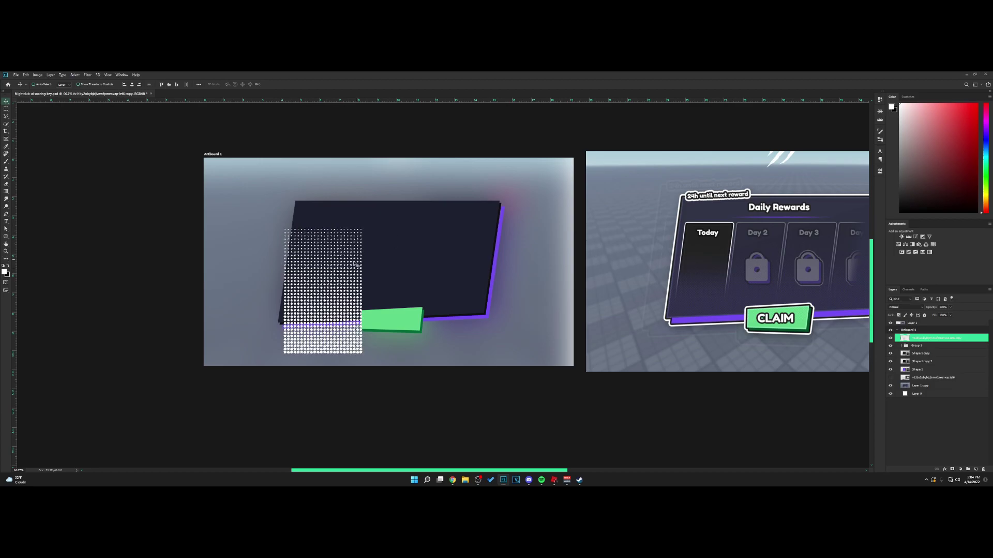
key("ctrl+d")
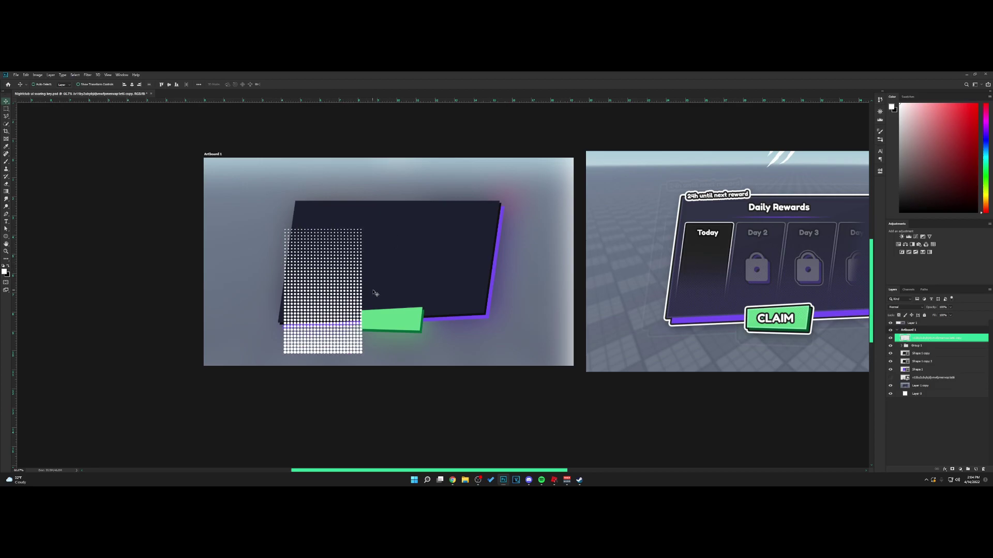
Shift the white halftone down, place its layer beneath the button group and clip it to the dark panel.
mouse_move(365, 281)
left_mouse_down()
mouse_move(383, 287)
mouse_move(361, 293)
left_mouse_up()
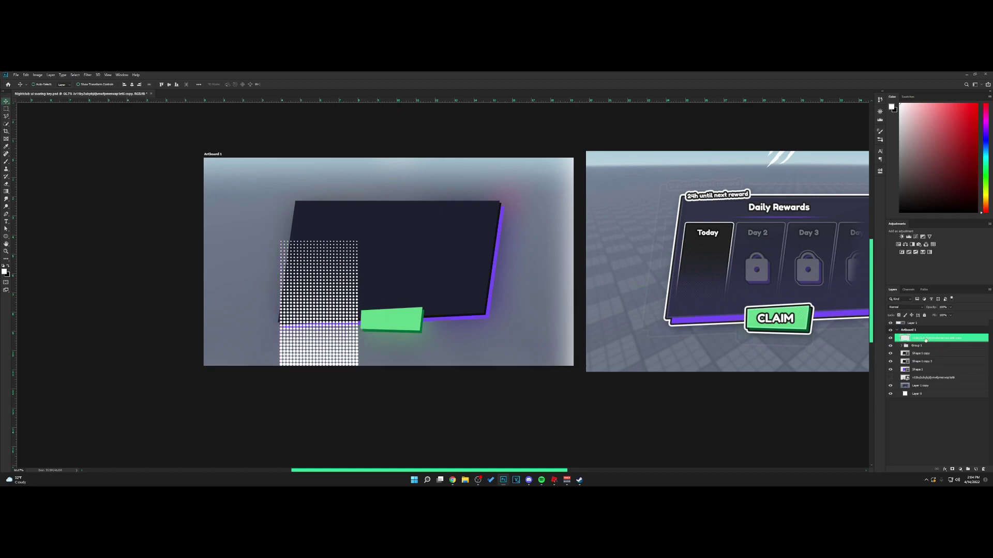
mouse_move(925, 340)
left_mouse_down()
mouse_move(919, 354)
mouse_move(917, 345)
left_mouse_up()
right_click(915, 345)
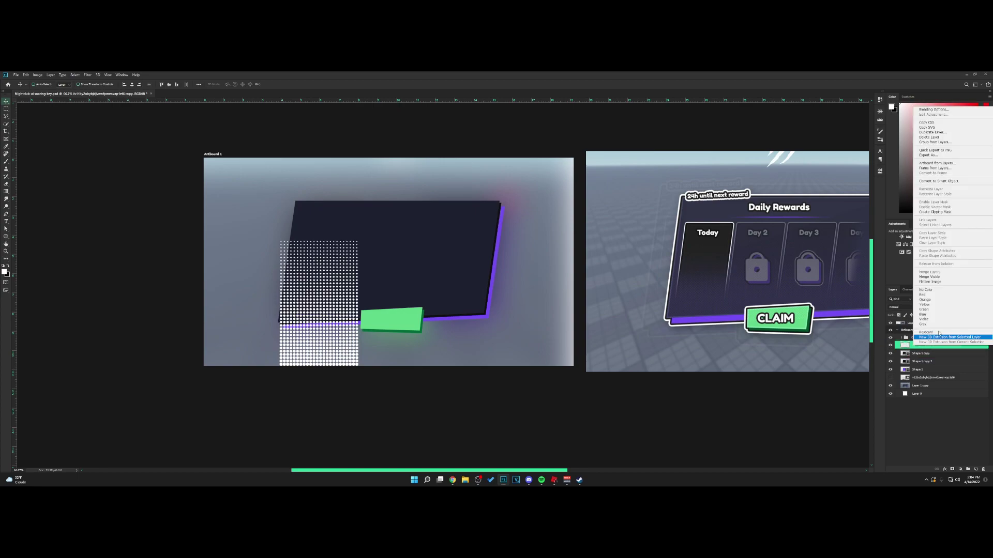
left_click(938, 214)
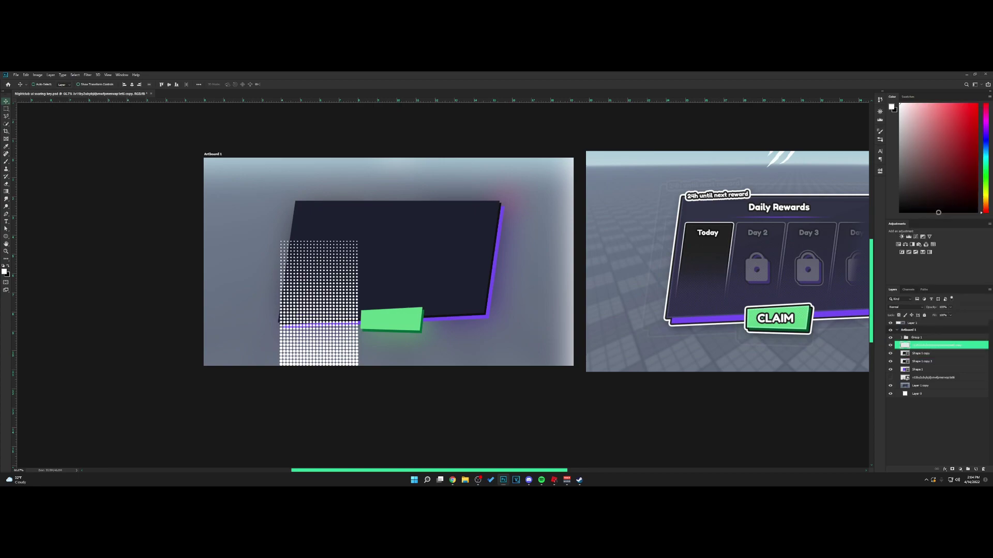
Duplicate the halftone twice side by side to span the panel's lower half and merge the three layers.
mouse_move(366, 307)
left_mouse_down()
mouse_move(366, 323)
mouse_move(381, 315)
mouse_move(370, 316)
left_mouse_up()
left_click_drag(487, 321, 336, 320)
left_click_drag(230, 309, 399, 290)
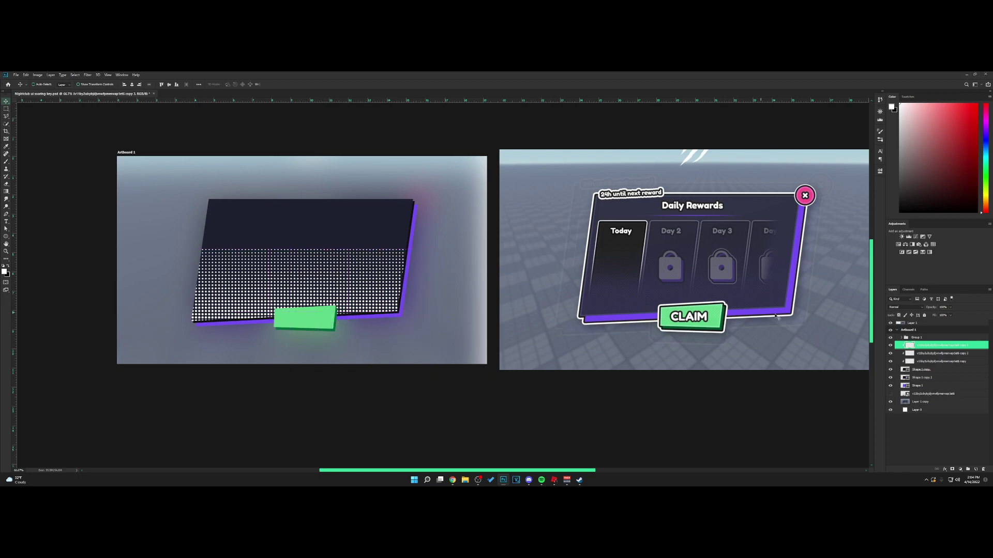
left_click(940, 361, "shift")
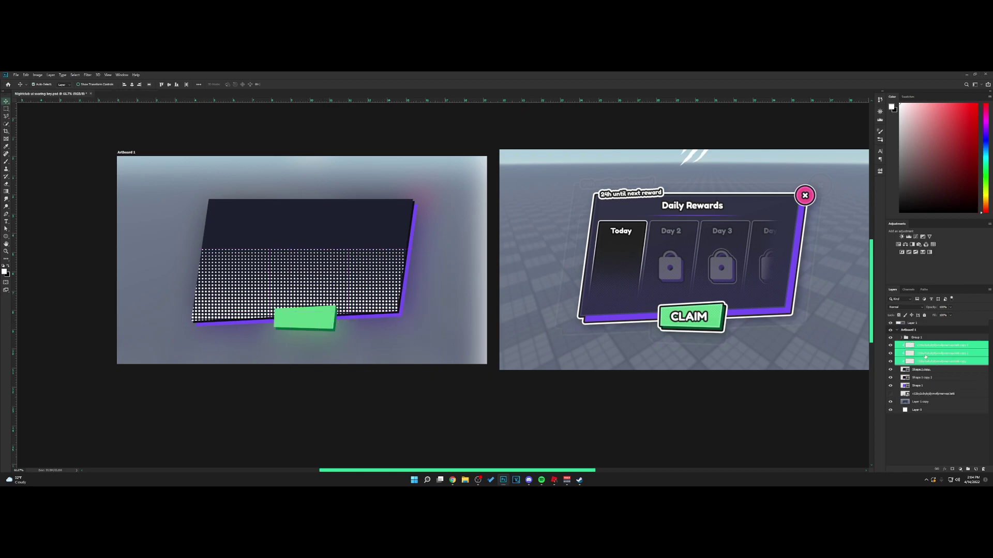
key("ctrl+e")
Fade out the upper part of the merged halftone with a larger Eraser brush.
key("e")
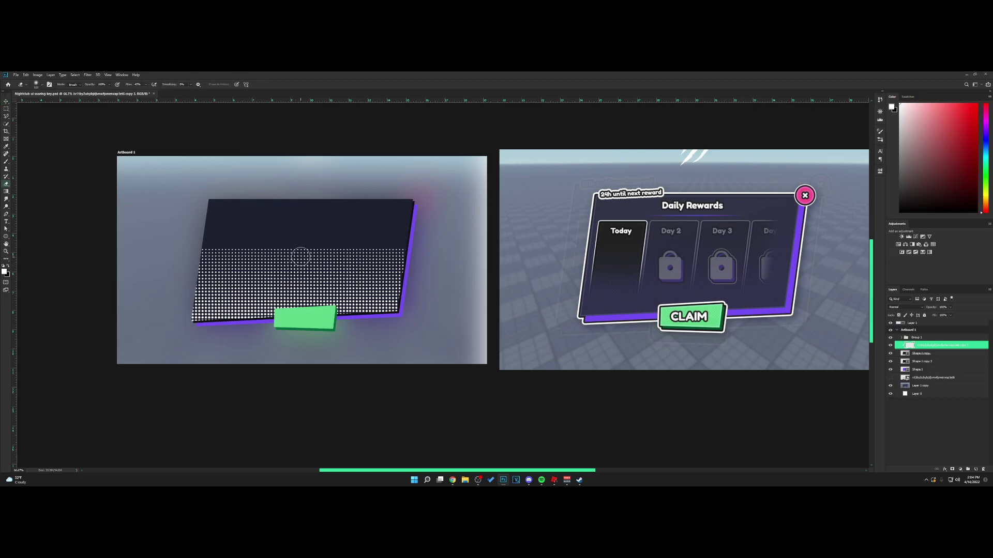
key("bracketright")
key("bracketright")
key("bracketright")
key("bracketright")
key("bracketright")
key("bracketright")
key("bracketright")
key("bracketright")
key("bracketleft")
key("bracketleft")
left_click(168, 240)
mouse_move(420, 234)
left_mouse_down()
mouse_move(442, 234)
mouse_move(263, 269)
mouse_move(235, 246)
mouse_move(189, 241)
mouse_move(452, 236)
mouse_move(460, 248)
mouse_move(142, 278)
mouse_move(539, 211)
mouse_move(126, 270)
mouse_move(607, 253)
left_mouse_up()
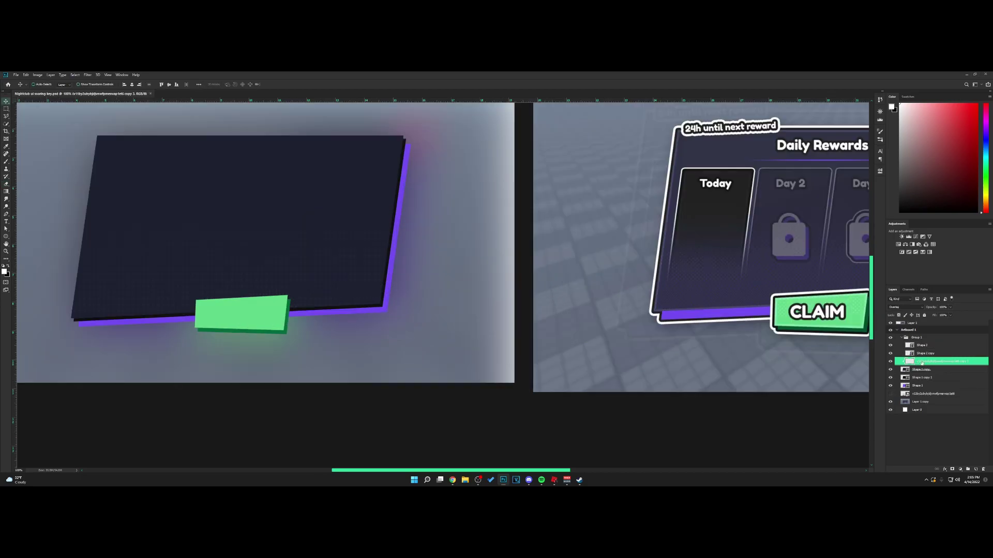
Duplicate the halftone above the front button shape, clip it to the button, scale it down and move it into place.
left_click_drag(922, 362, 949, 345)
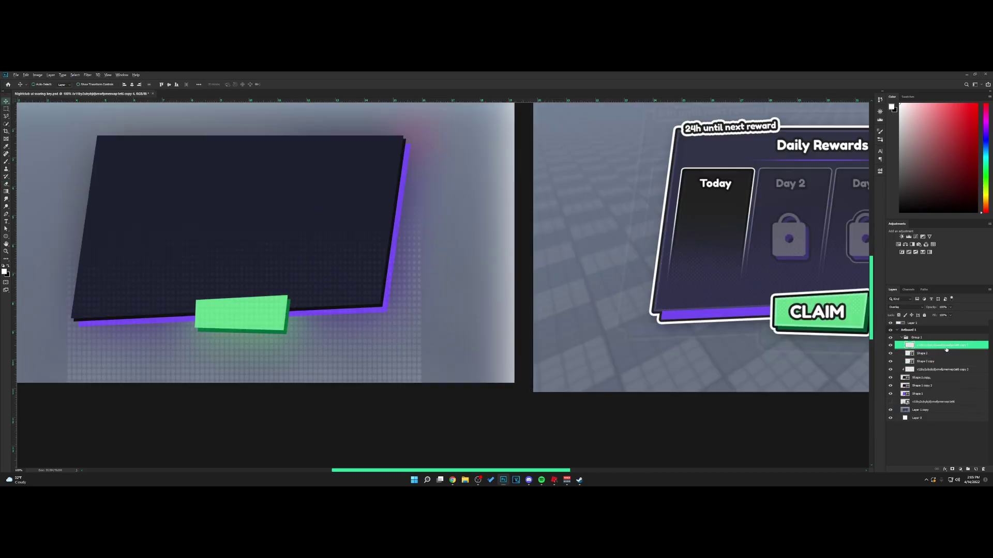
key("ctrl+t")
left_click_drag(428, 151, 339, 237)
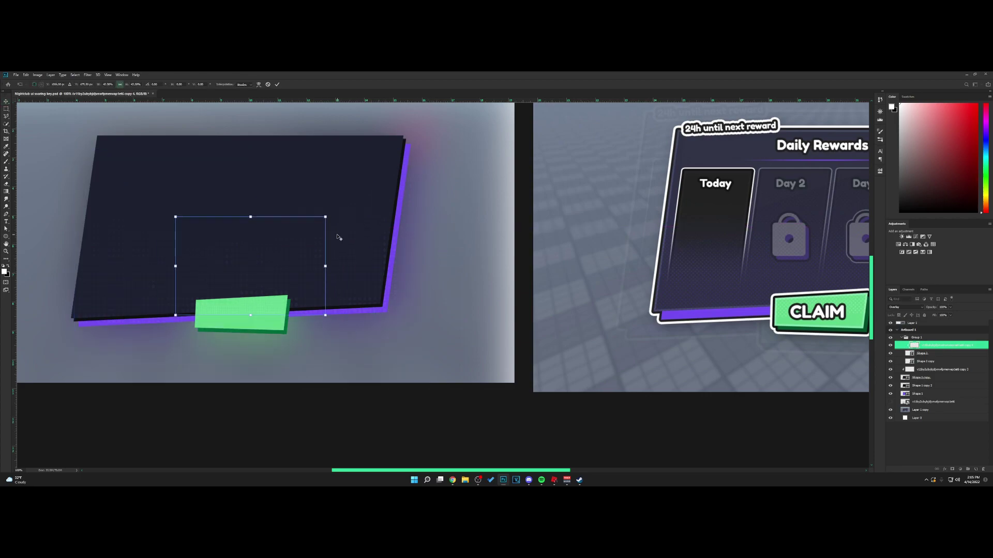
key("Return")
left_click_drag(332, 286, 323, 342)
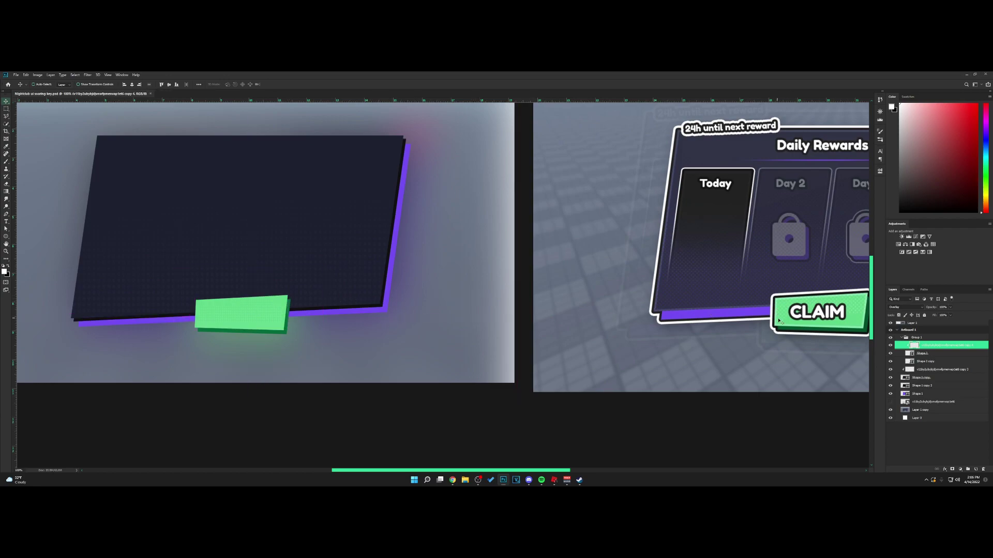
Give the front button shape a white Inner Shadow with 100% choke and a small size as a crisp inner edge.
left_click(890, 354)
left_click(890, 353)
right_click(914, 353)
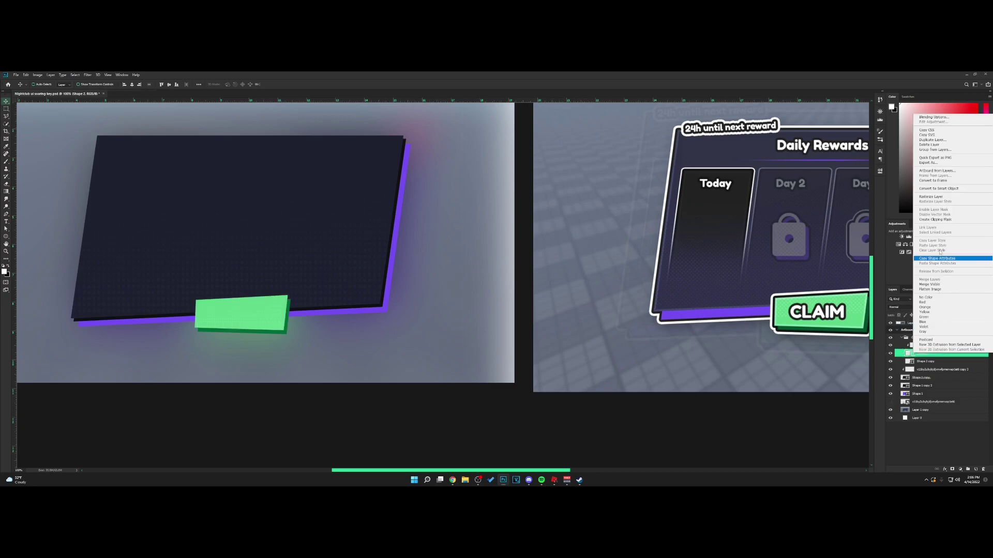
left_click(938, 119)
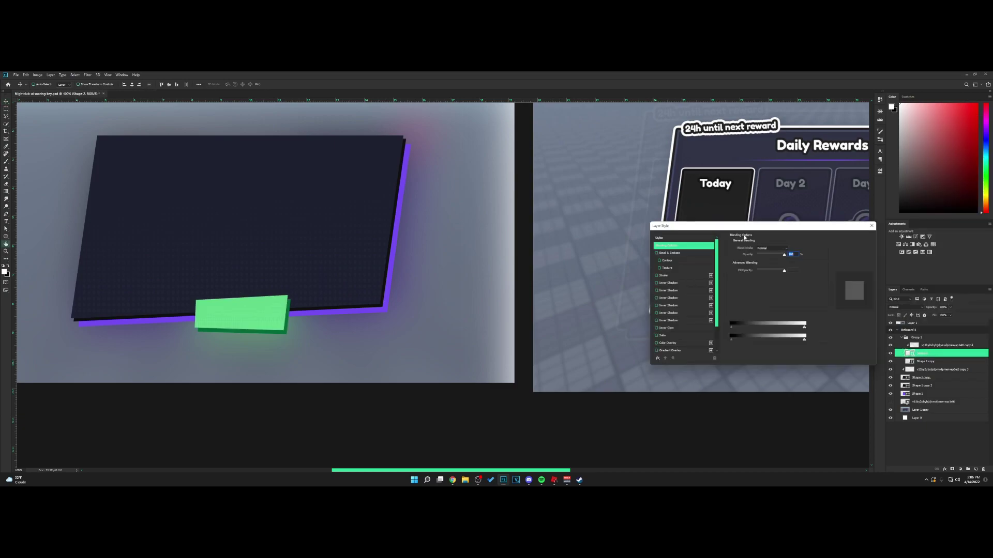
left_click_drag(579, 219, 461, 217)
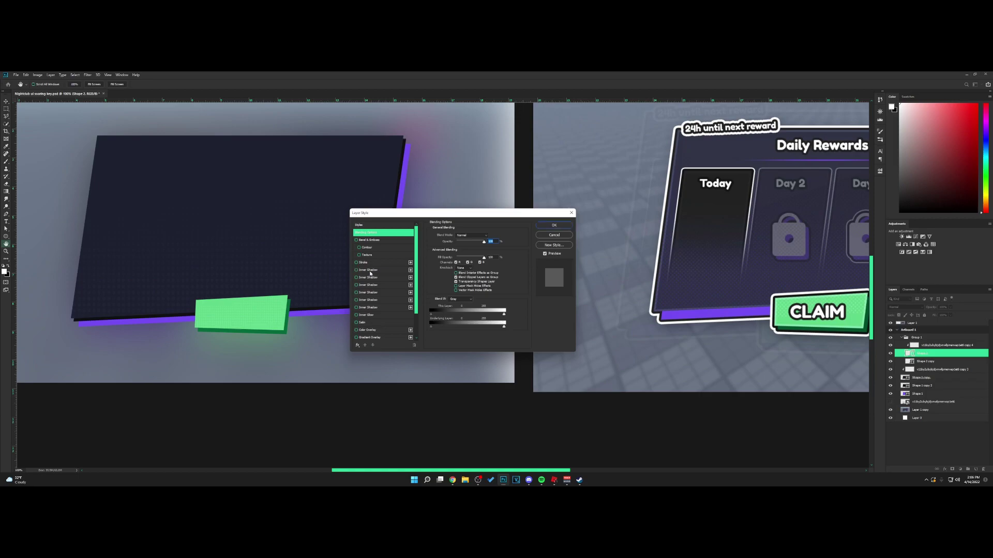
left_click(398, 269)
left_click_drag(465, 246, 479, 244)
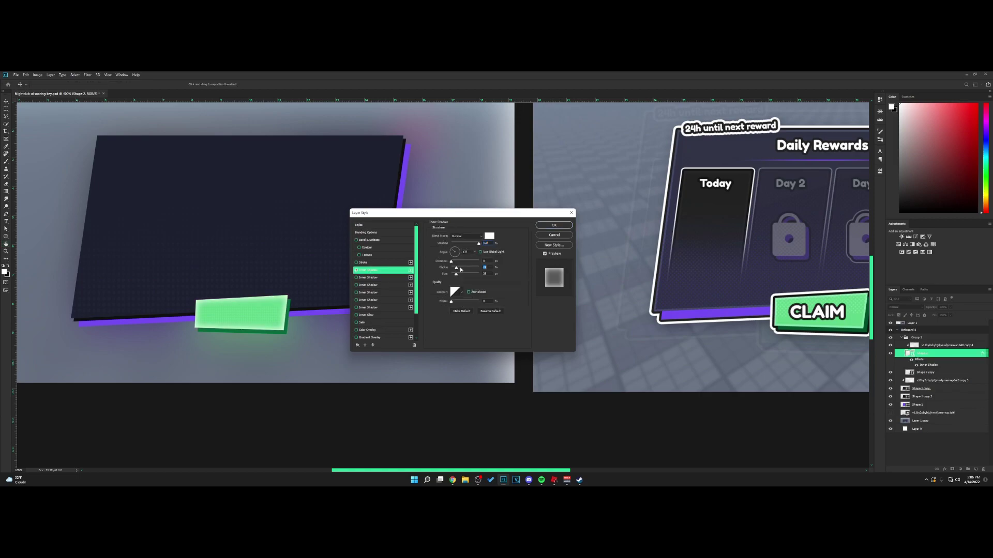
mouse_move(460, 268)
left_mouse_down()
mouse_move(479, 268)
mouse_move(453, 274)
left_mouse_up()
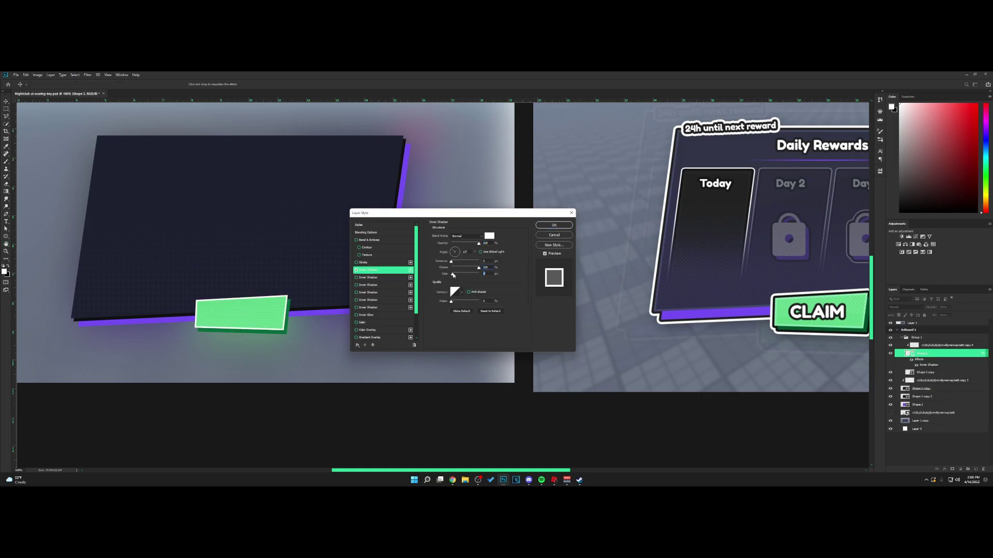
Set the button's Inner Shadow to Overlay blending, lower its opacity and apply the layer style.
left_click(467, 235)
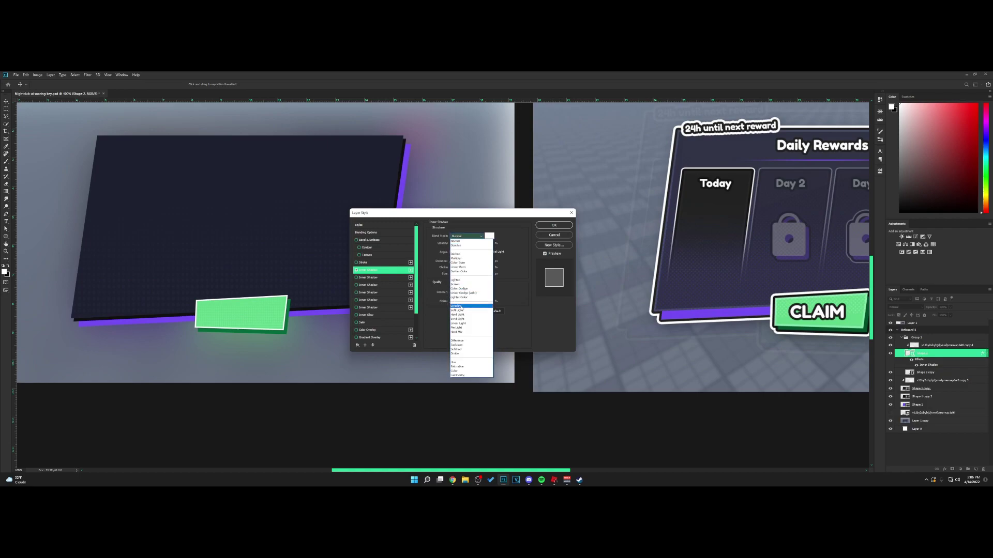
left_click(468, 300)
left_click_drag(473, 245, 457, 242)
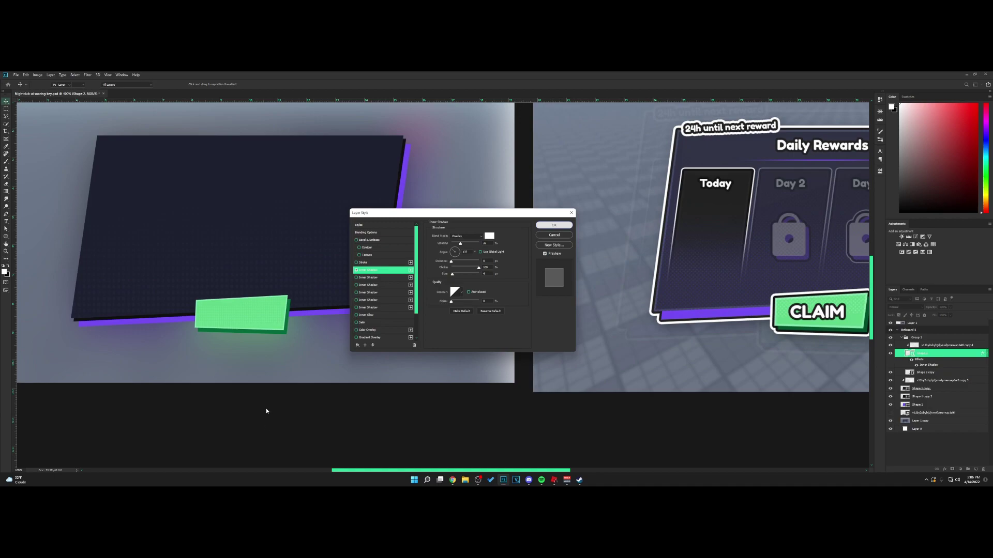
key("Return")
Add the white text "Daily Reward" near the panel's top edge, enlarge it and position it as the title.
left_click_drag(356, 312, 439, 324)
left_click(6, 221)
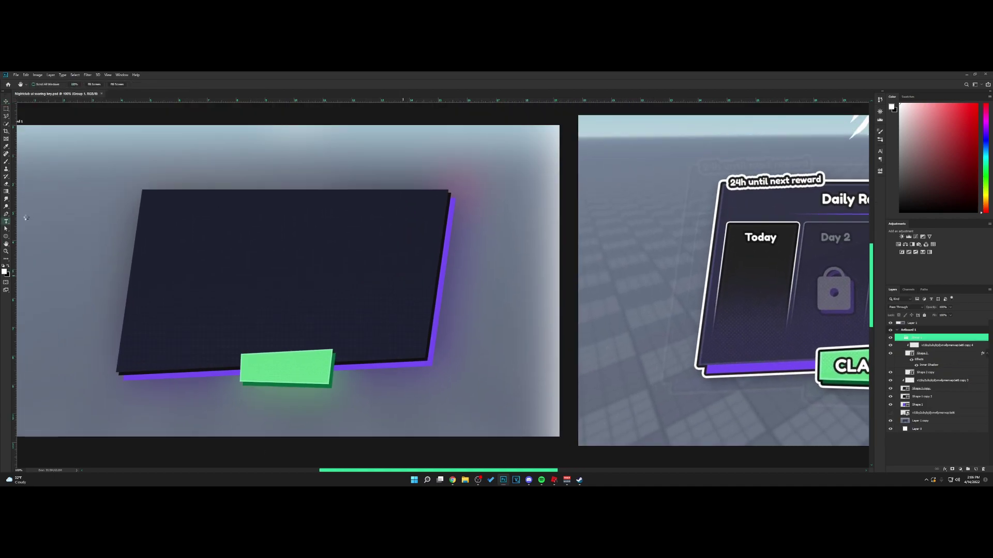
left_click(274, 222)
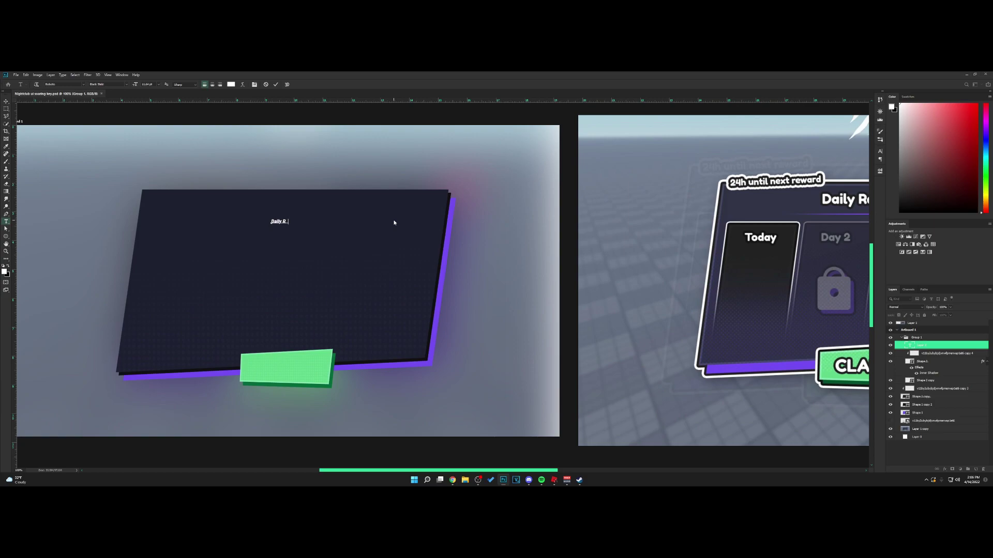
left_click(6, 101)
key("ctrl+t")
left_click_drag(299, 218, 338, 206)
key("Return")
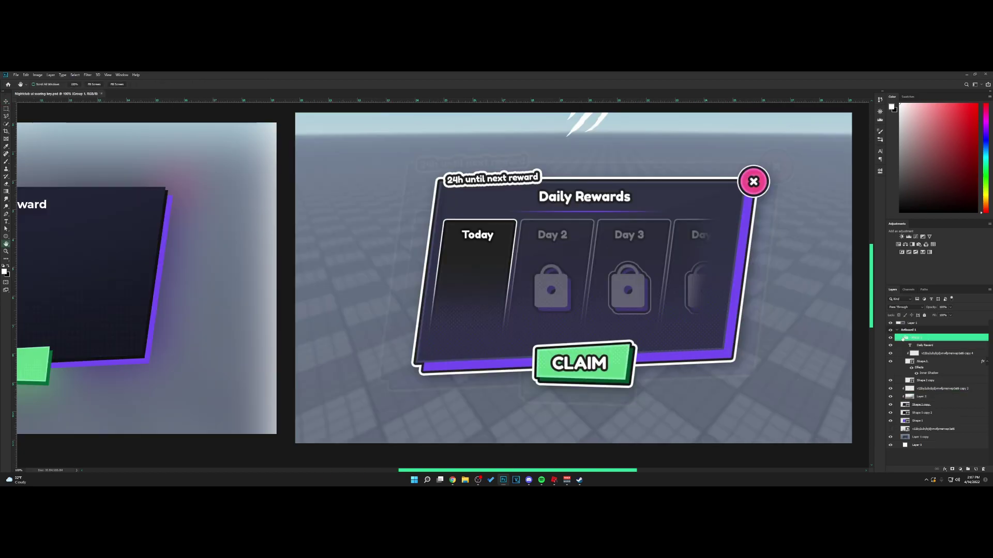
Trace the reference's Today card as a white slanted shape on a new layer and place it inside the panel beneath the title.
left_click(904, 338)
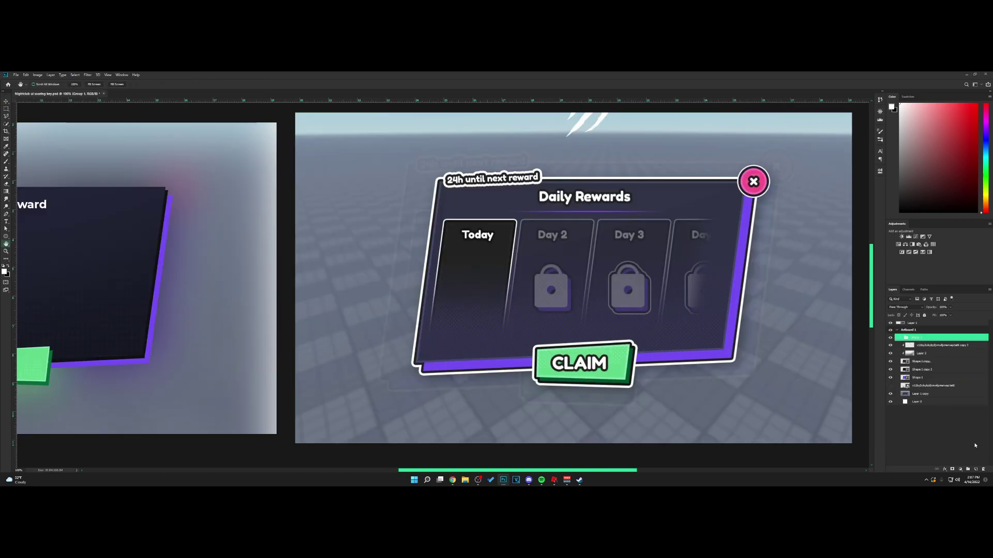
left_click(975, 470)
left_click(6, 215)
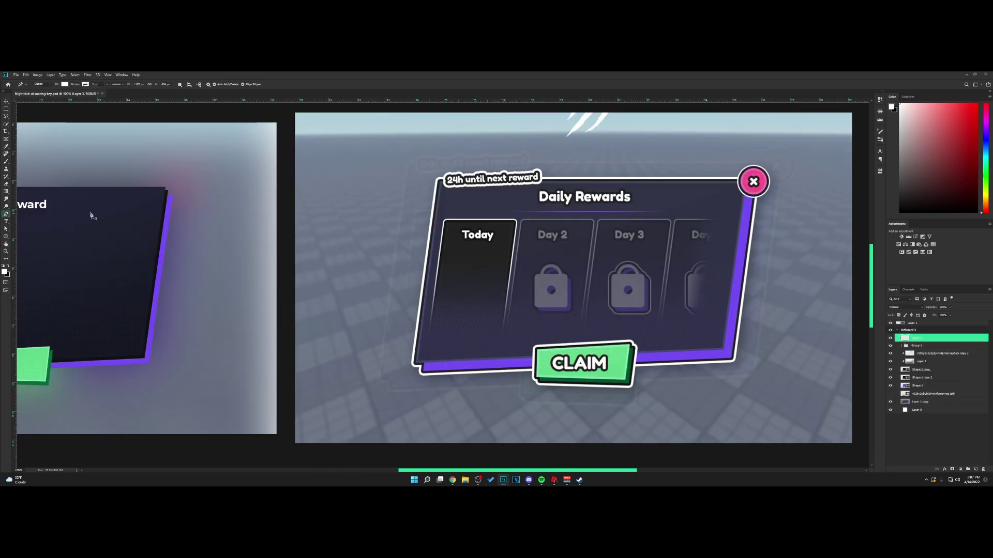
left_click(445, 221)
left_click(516, 220)
left_click(429, 352)
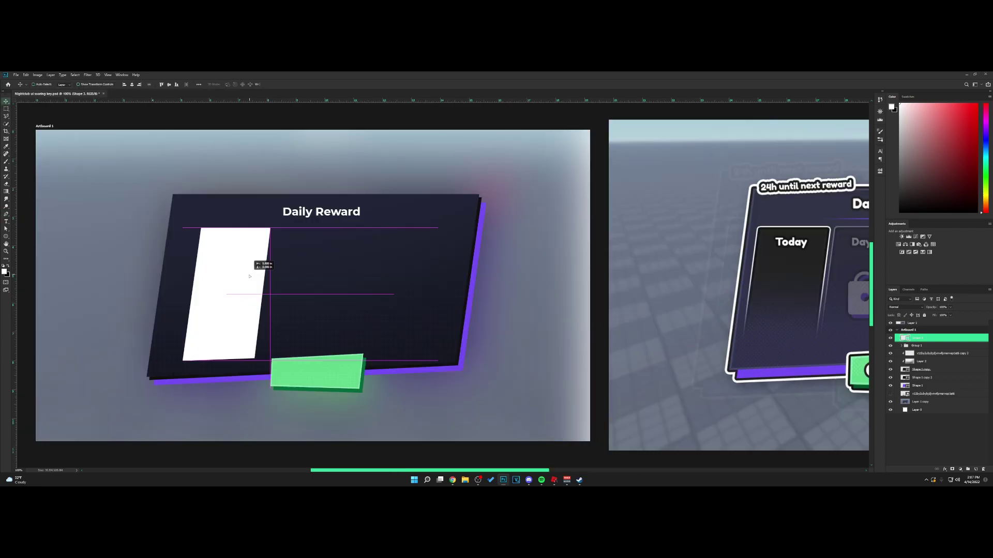
left_click_drag(249, 275, 230, 274)
Recolor the white card shape to a dark near-black grey.
double_click(905, 338)
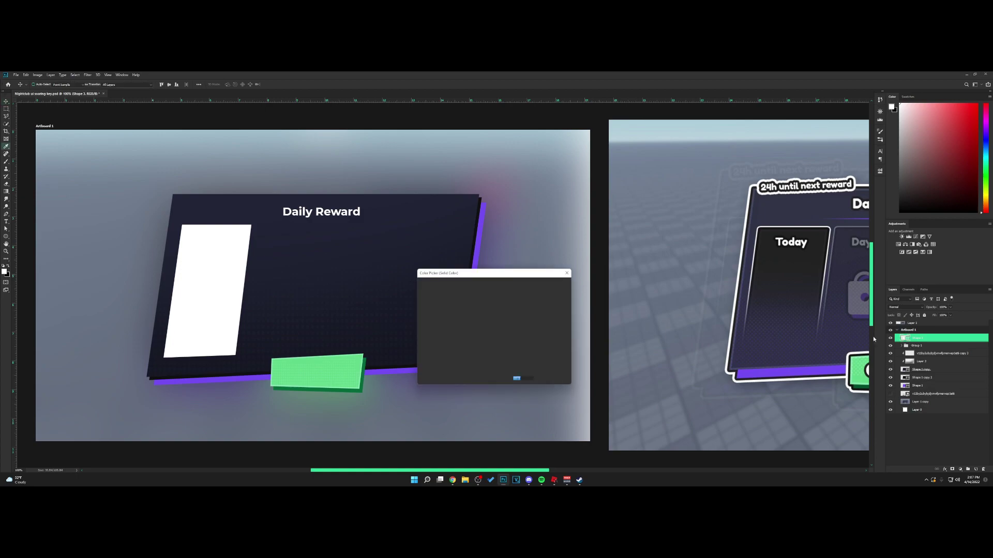
left_click(408, 353)
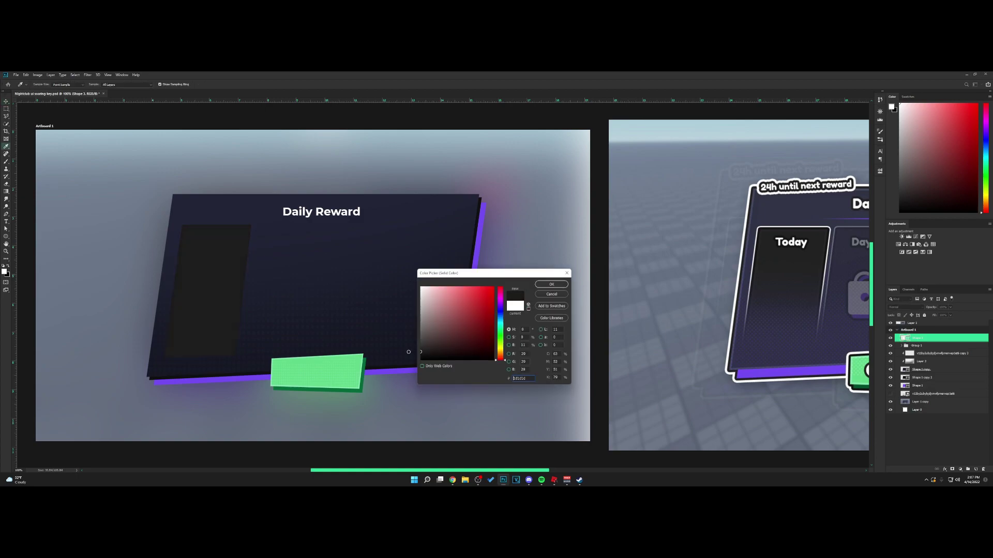
left_click(559, 284)
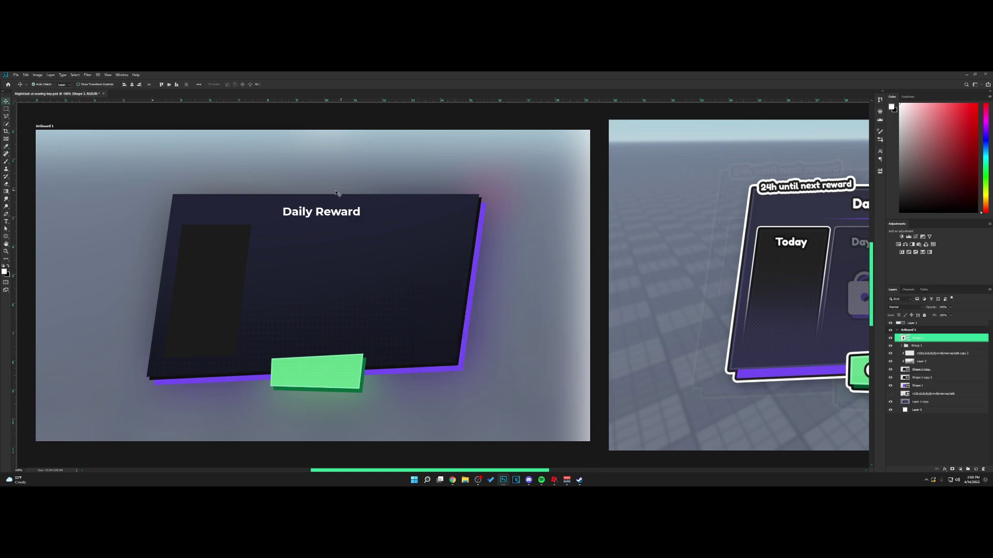
Duplicate the "Daily Reward" title onto the card and change the copy's text to "Today".
left_click(331, 212)
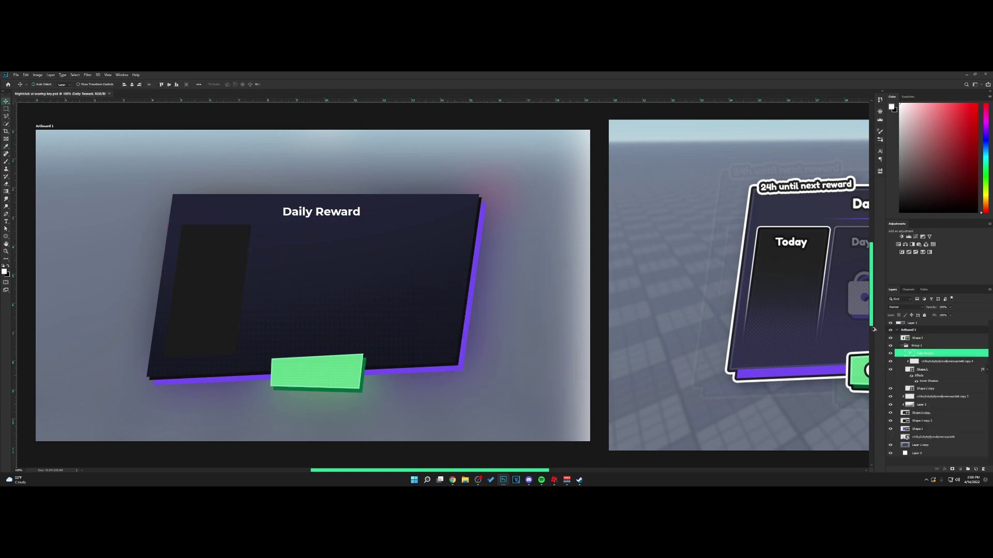
left_click_drag(503, 238, 396, 267)
key("t")
triple_click(240, 246)
type("To")
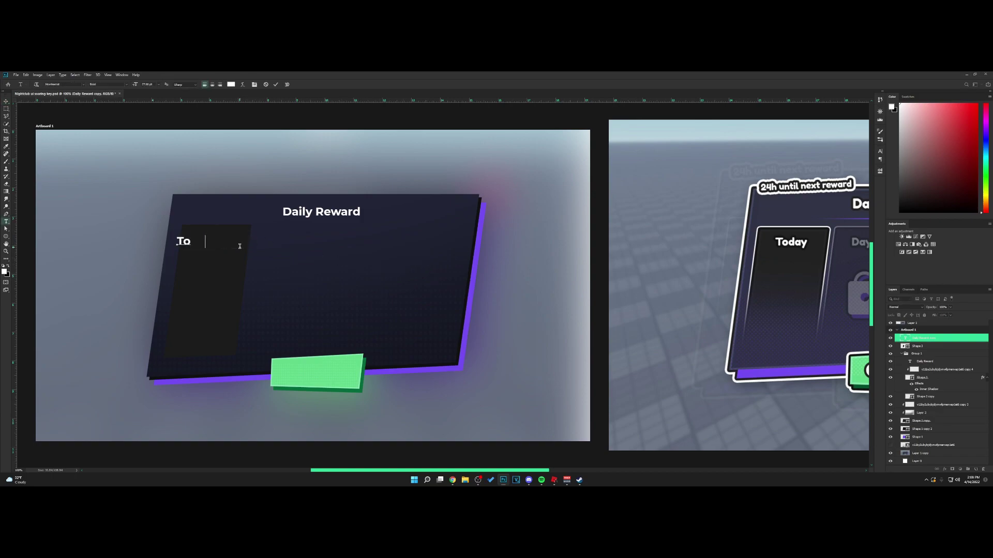
type("day")
Set the "Today" label in Semibold, scale it down, center it near the card's top edge and save the file.
left_click(6, 102)
left_click_drag(222, 208, 199, 236)
key("ctrl+t")
key("Return")
key("t")
left_click(127, 85)
left_click(119, 137)
key("ctrl+Return")
key("ctrl+t")
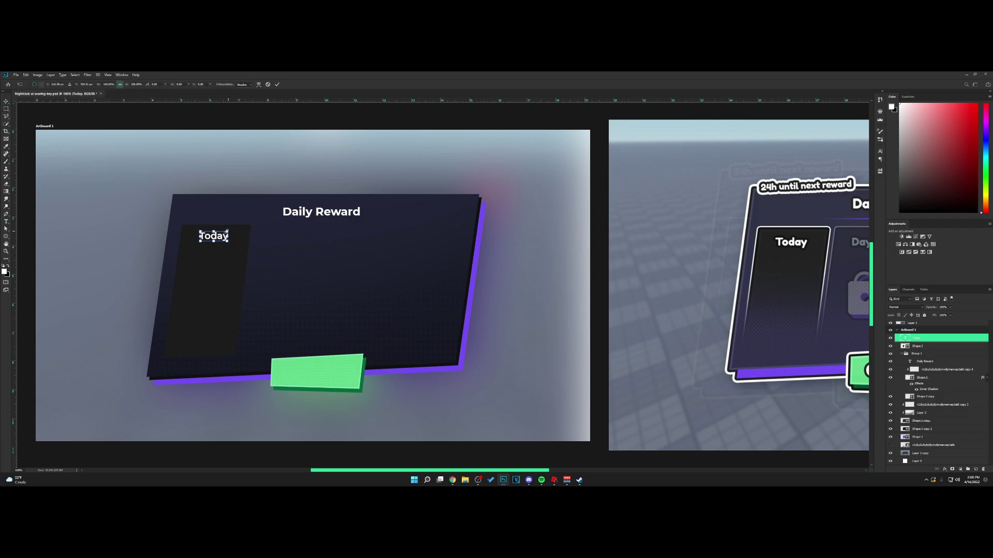
key("Return")
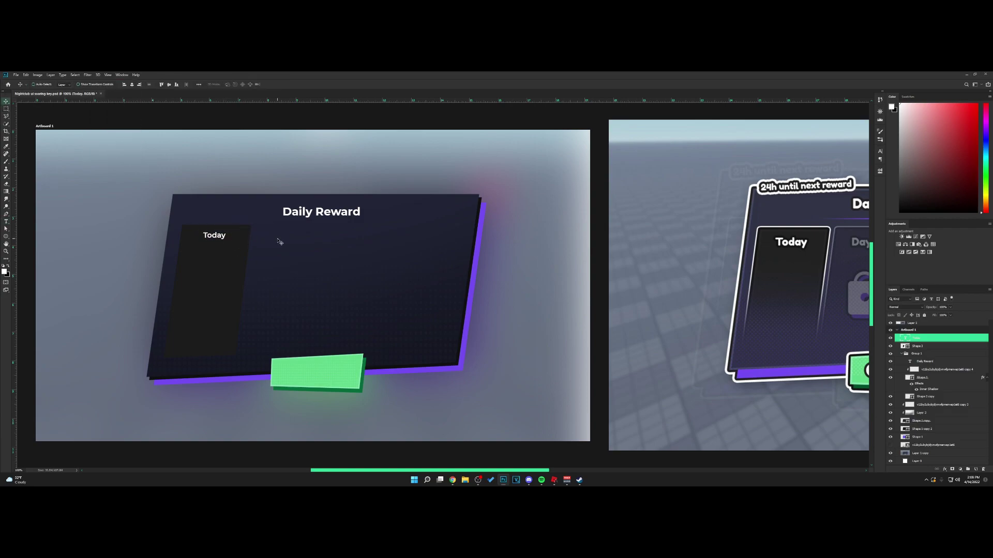
key("ctrl+s")
Duplicate the card shape beneath the original and fill the copy with #0e0e0e as its darker depth edge.
left_click(228, 279, "ctrl")
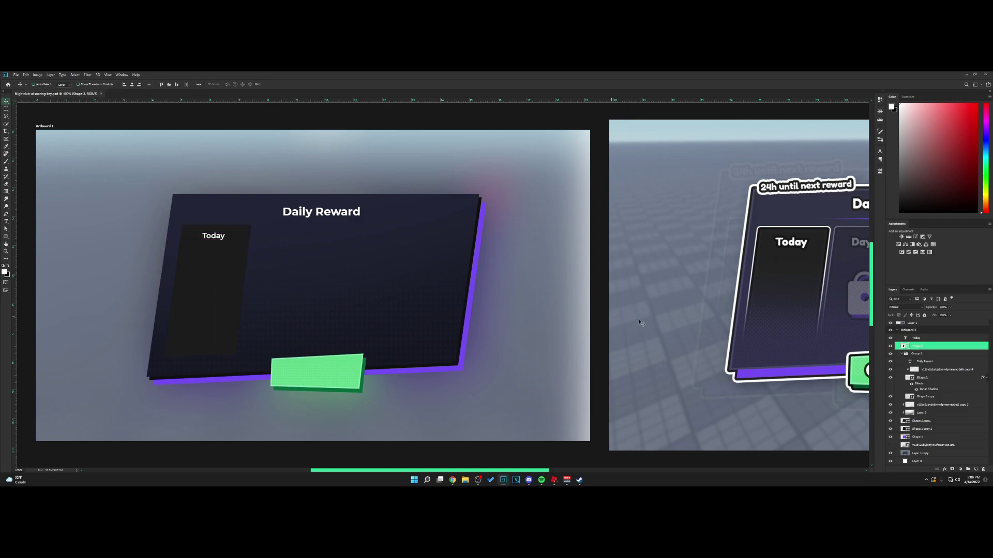
left_click_drag(931, 349, 911, 357)
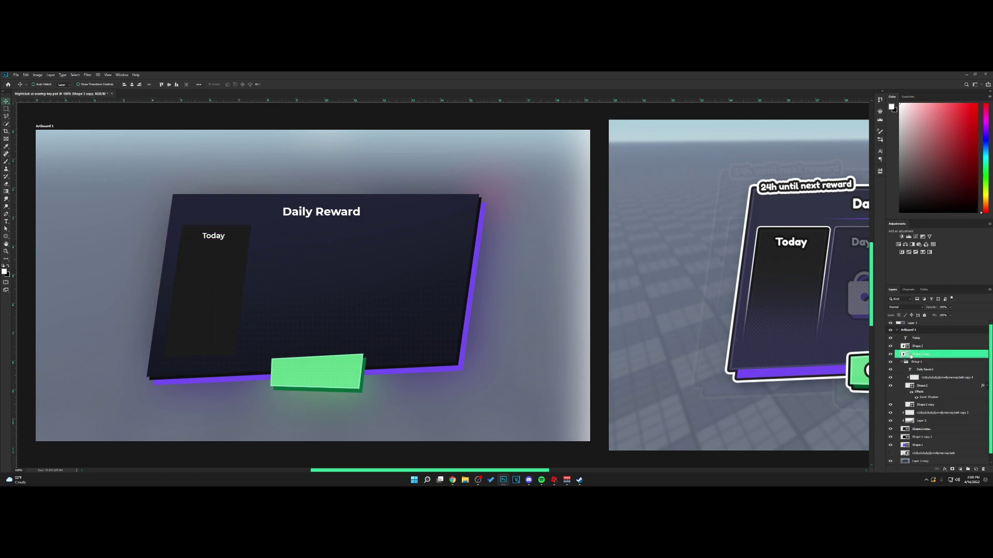
double_click(902, 355)
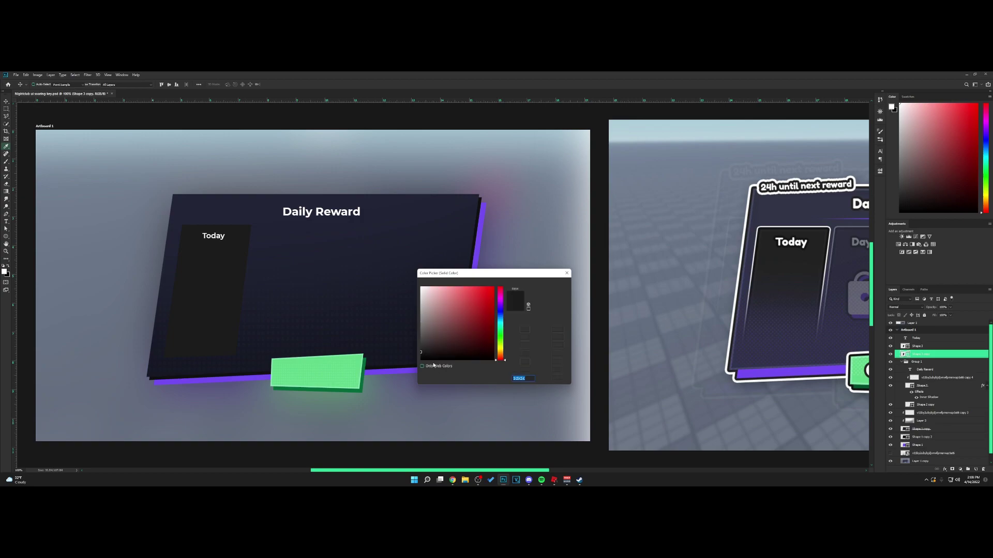
type("0e0e0e")
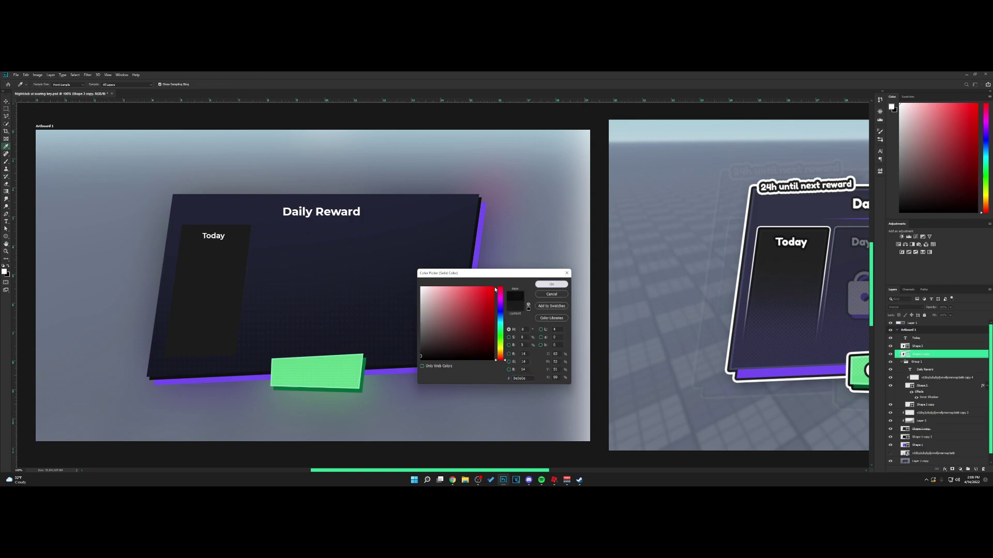
left_click(551, 285)
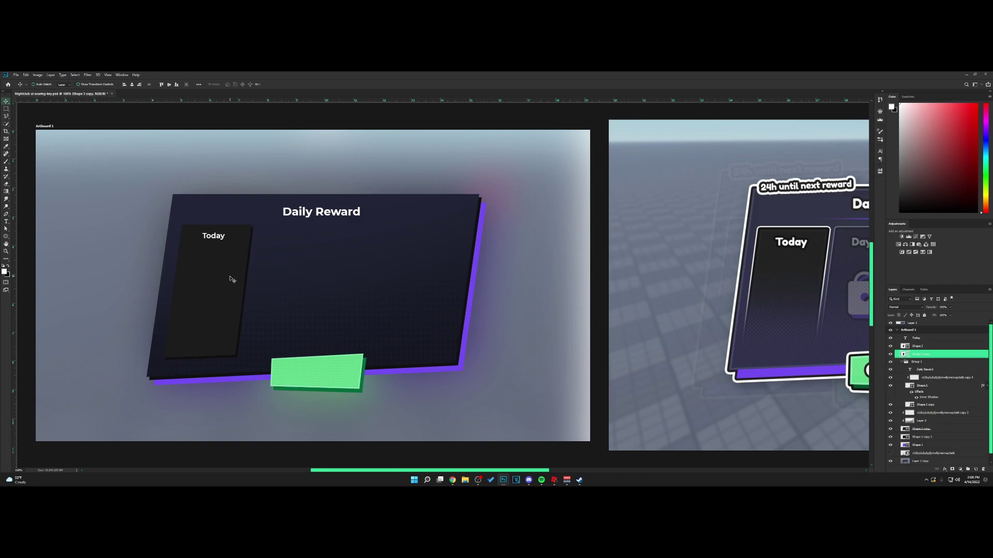
Duplicate the Today card with its label and place the copy directly beside the original.
key("h")
left_click_drag(379, 288, 454, 274)
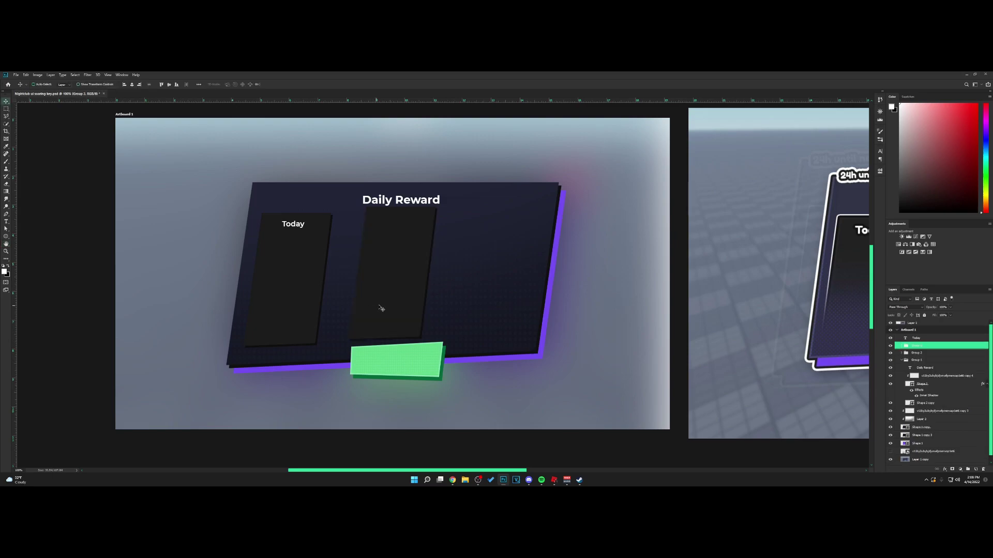
left_click_drag(415, 300, 390, 304)
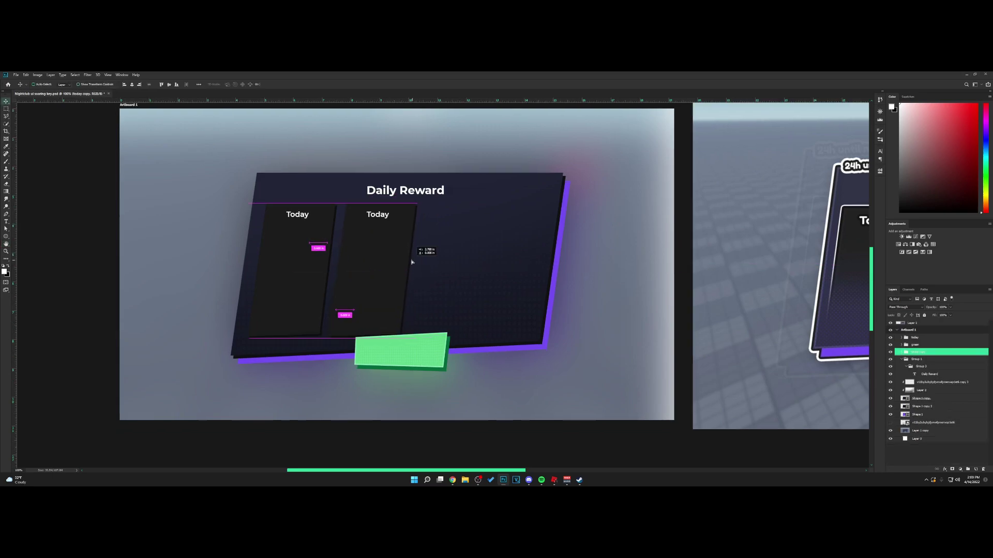
left_click_drag(412, 260, 364, 253)
Change the second card's label to "Day 2" and align it within the card.
key("h")
key("t")
double_click(443, 243)
type("Day 2")
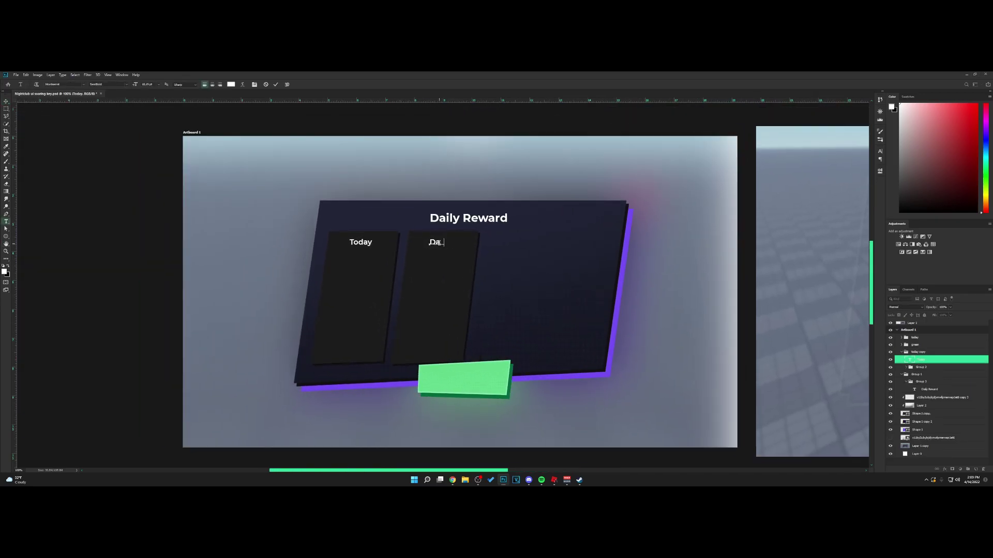
left_click(5, 103)
left_click(443, 306)
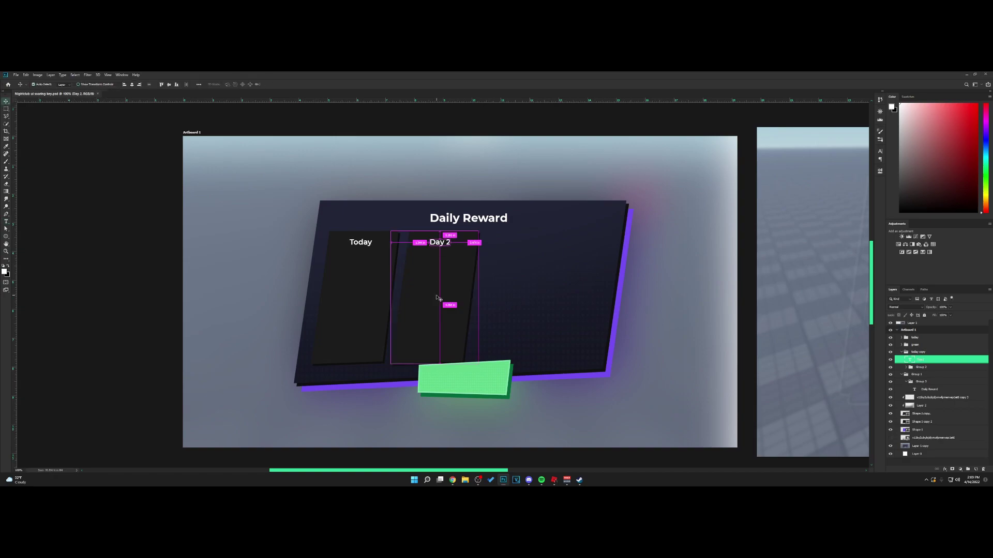
Recolor the second card's front shape with the panel's navy, darkened slightly.
double_click(915, 376)
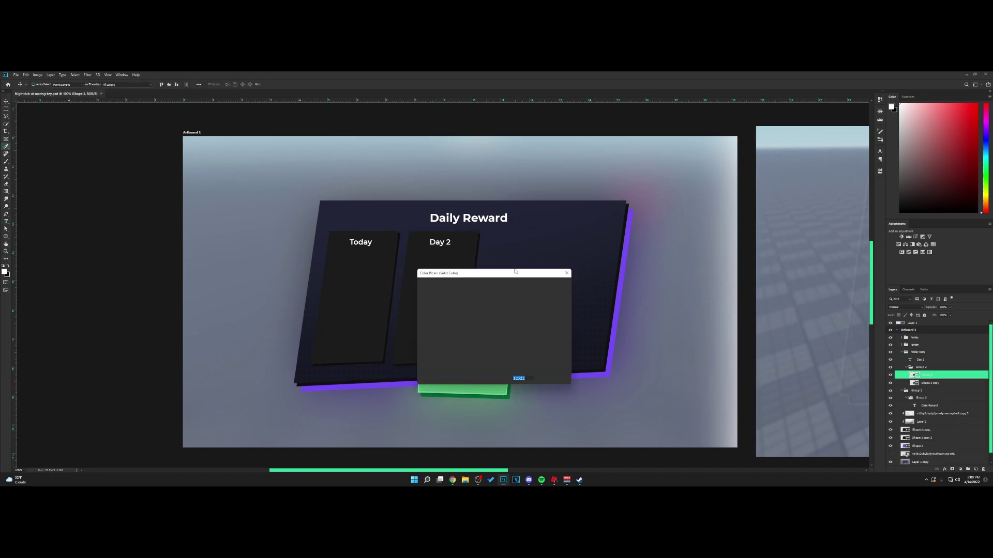
left_click(554, 247)
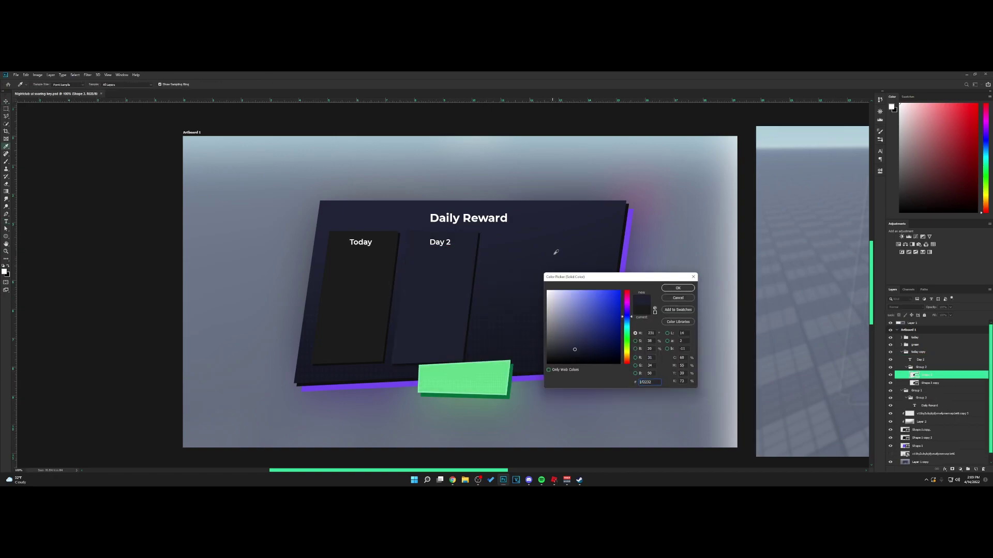
left_click(577, 354)
mouse_move(576, 352)
left_mouse_down()
mouse_move(565, 346)
mouse_move(572, 355)
left_mouse_up()
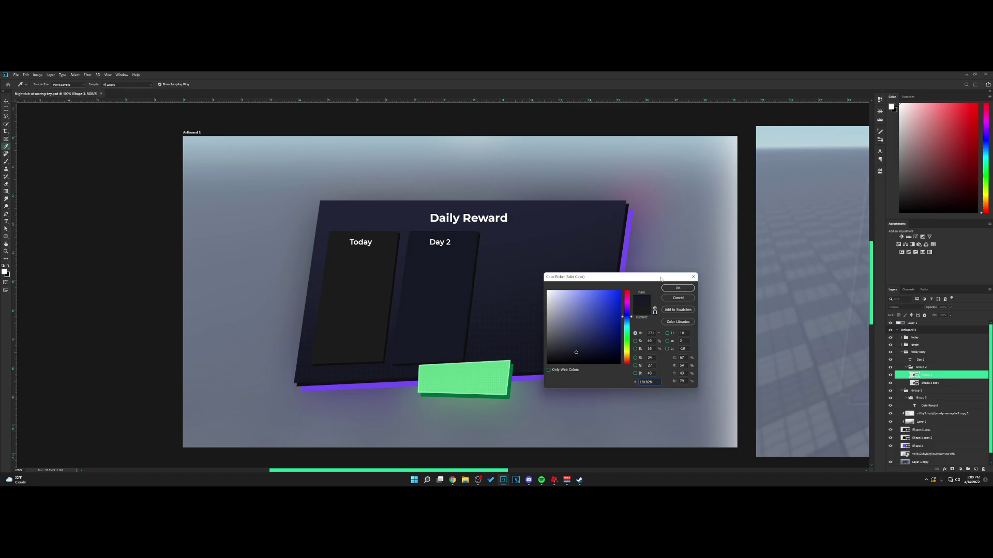
left_click(678, 288)
Lower the opacity of the "Day 2" label to 30%.
key("h")
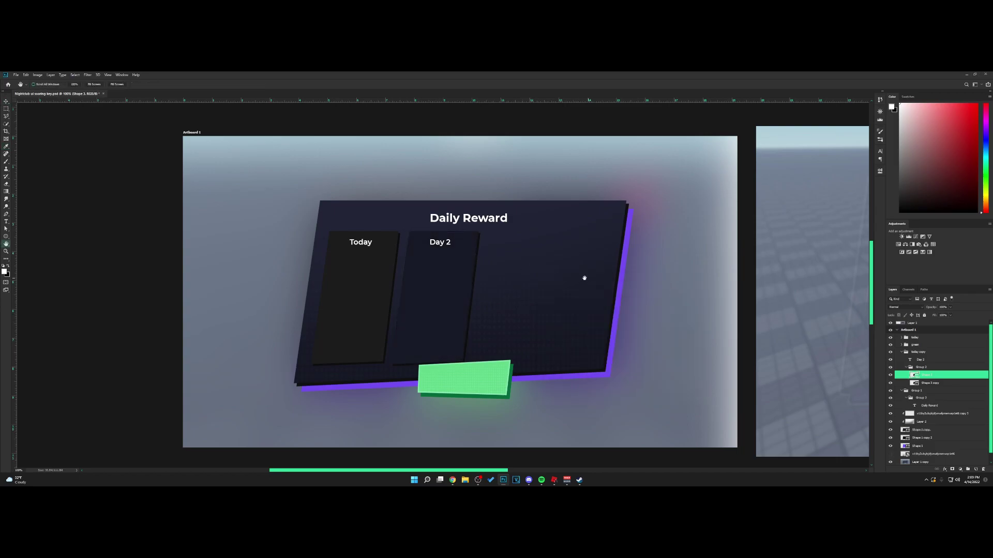
left_click_drag(583, 277, 648, 293)
left_click_drag(462, 266, 466, 266)
key("t")
left_click(493, 258)
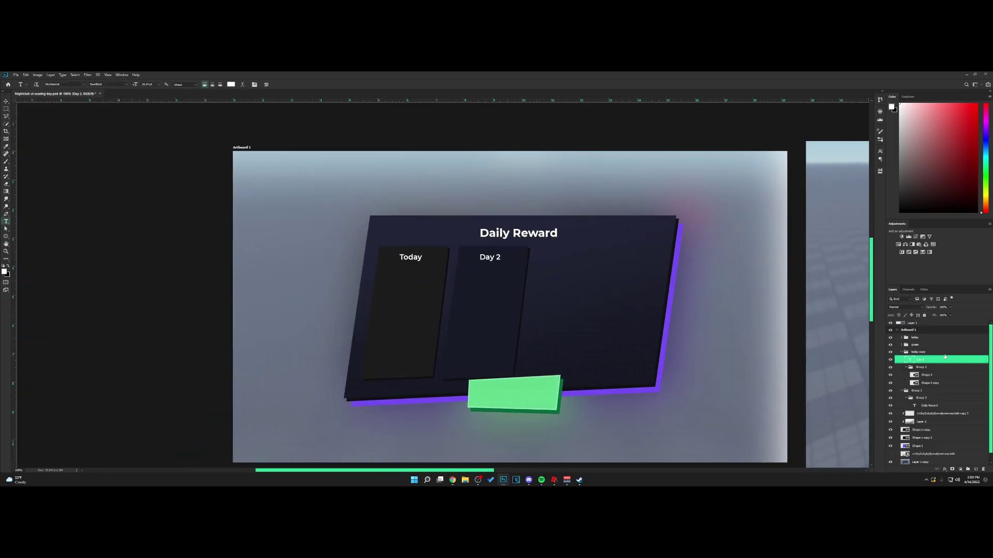
type("v")
type("30")
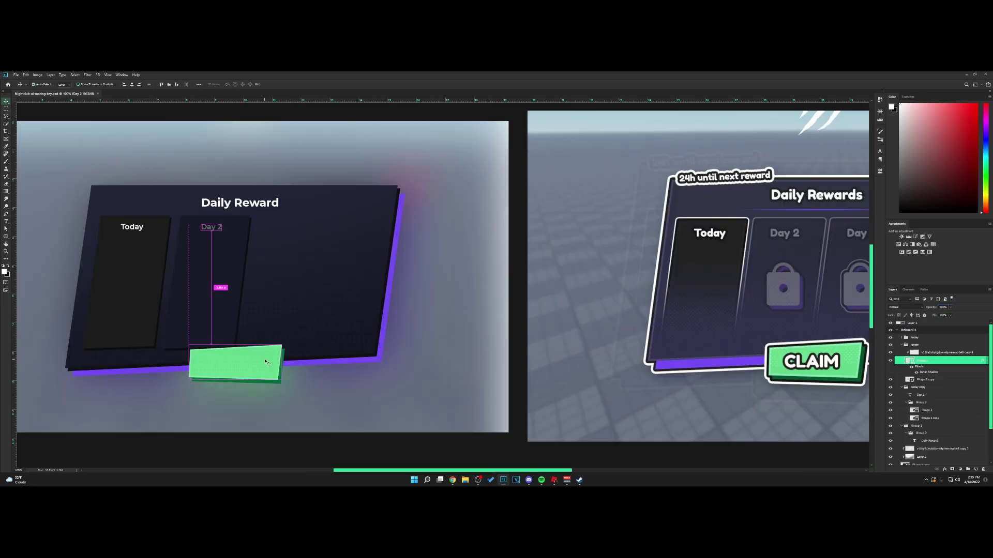
Duplicate the green button group, collapse the open groups and convert the copy to a smart object.
key("h")
left_click_drag(299, 348, 375, 299)
left_click_drag(248, 304, 532, 324)
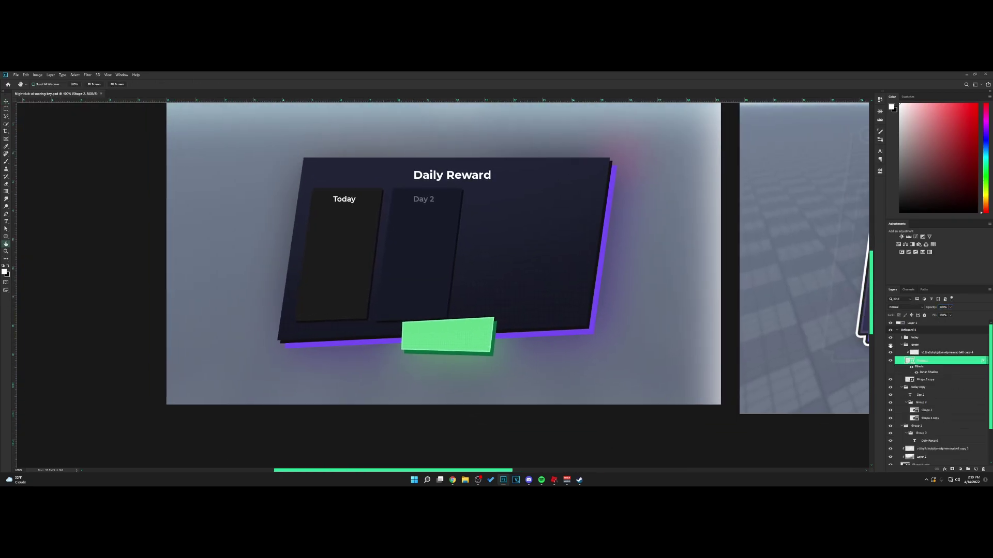
left_click(901, 345)
left_click(889, 345)
left_click(890, 345)
left_click_drag(917, 345, 905, 340, "alt")
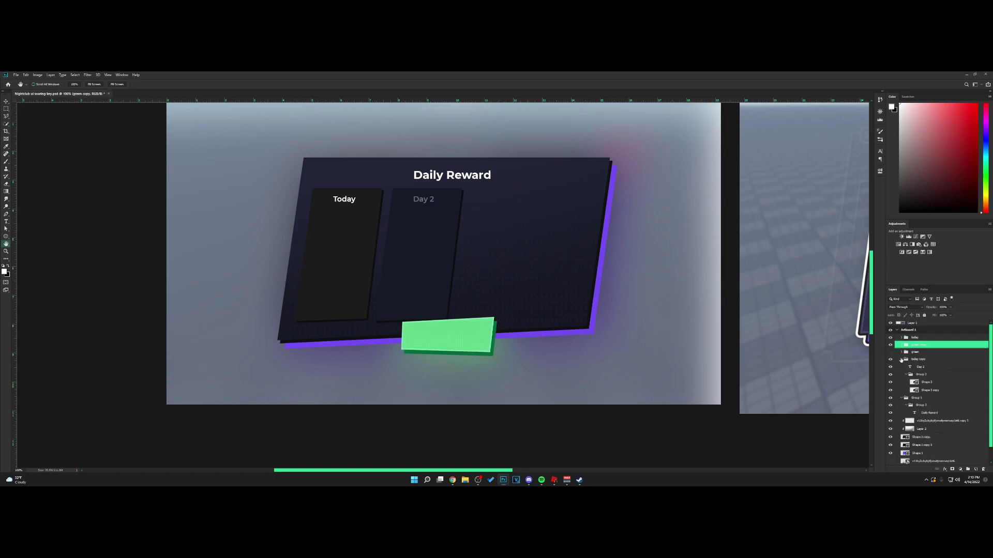
left_click(901, 358)
left_click(901, 367)
right_click(918, 345)
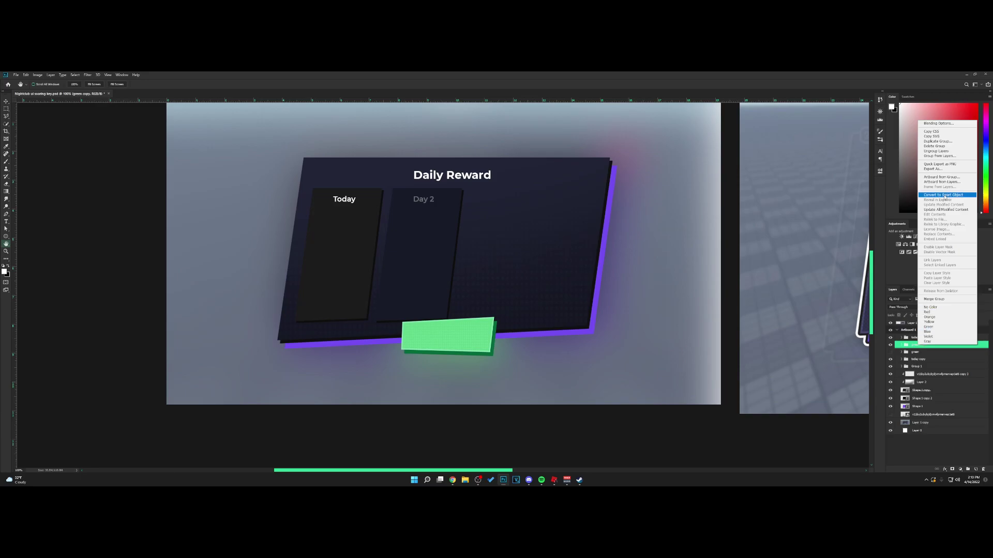
left_click(944, 195)
Add a Stroke layer style in a near-black color to the green button smart object.
left_click_drag(670, 285, 448, 264)
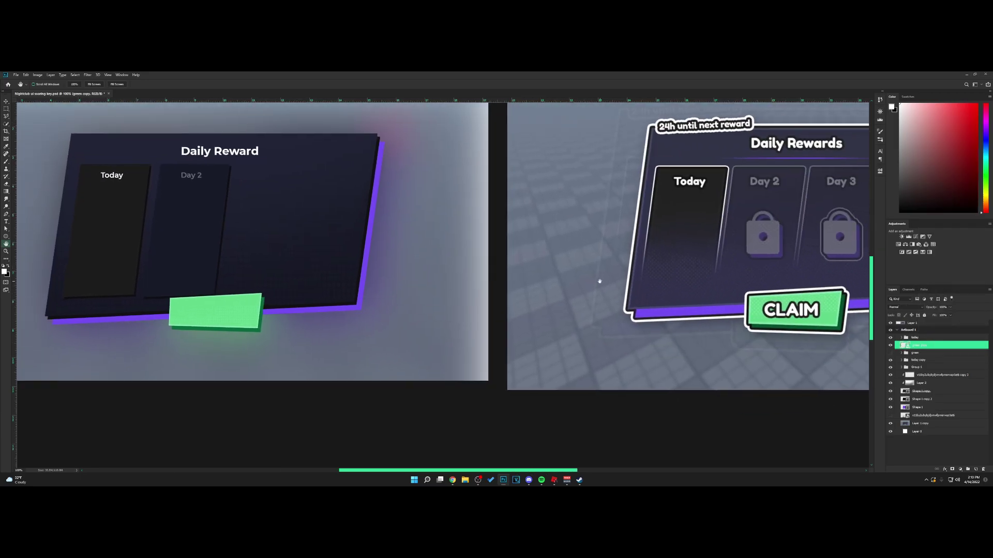
key("ctrl+minus")
right_click(914, 346)
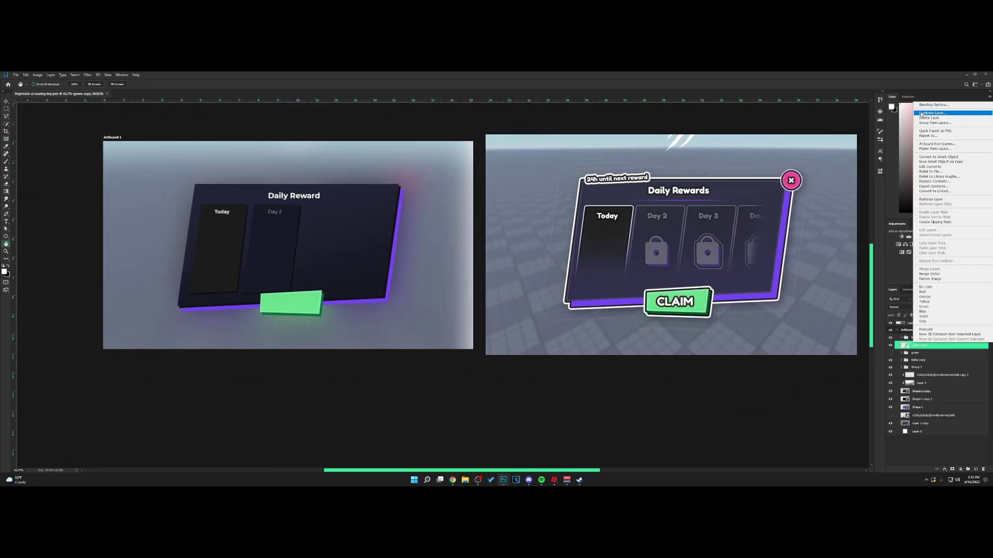
left_click(928, 105)
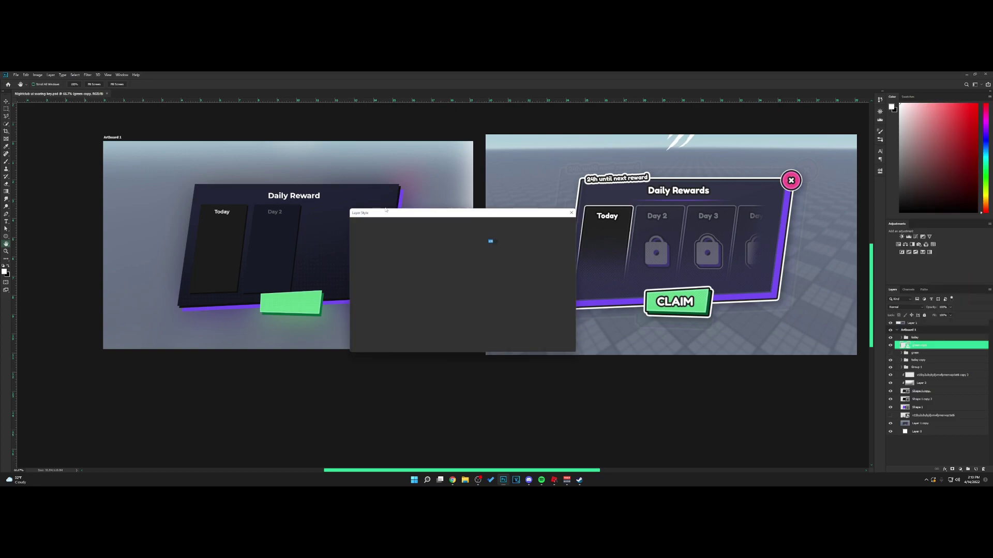
left_click_drag(385, 210, 414, 201)
left_click(396, 256)
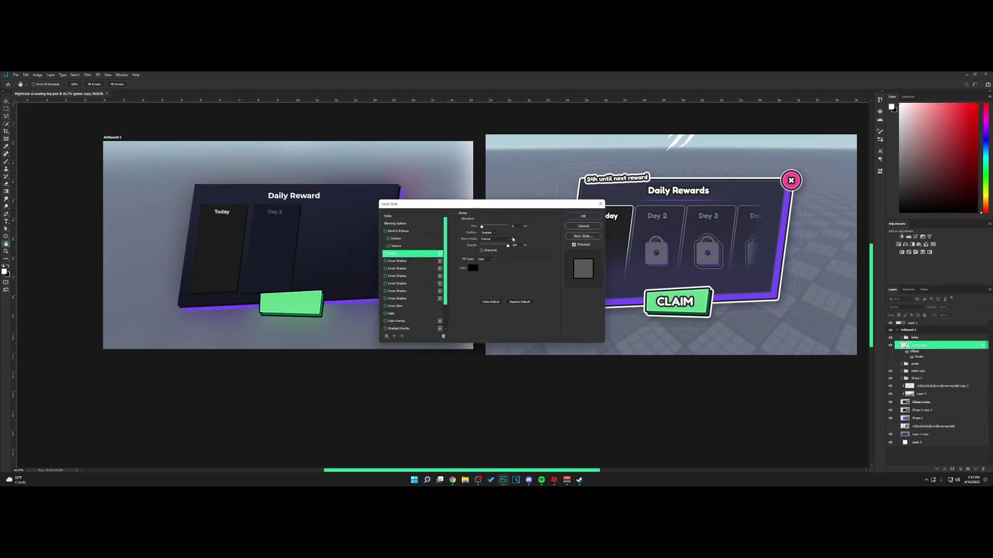
left_click(472, 269)
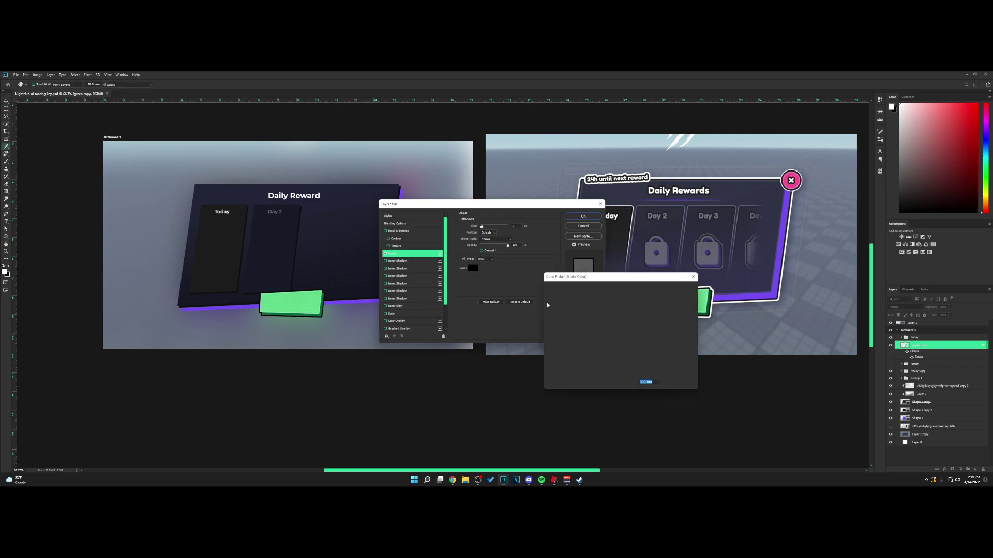
left_click(546, 356)
key("Return")
Add a white (ffffff) Drop Shadow with distance 0 and spread 100% as an outer outline around the green button.
scroll(402, 321, "down", 3)
left_click(402, 321)
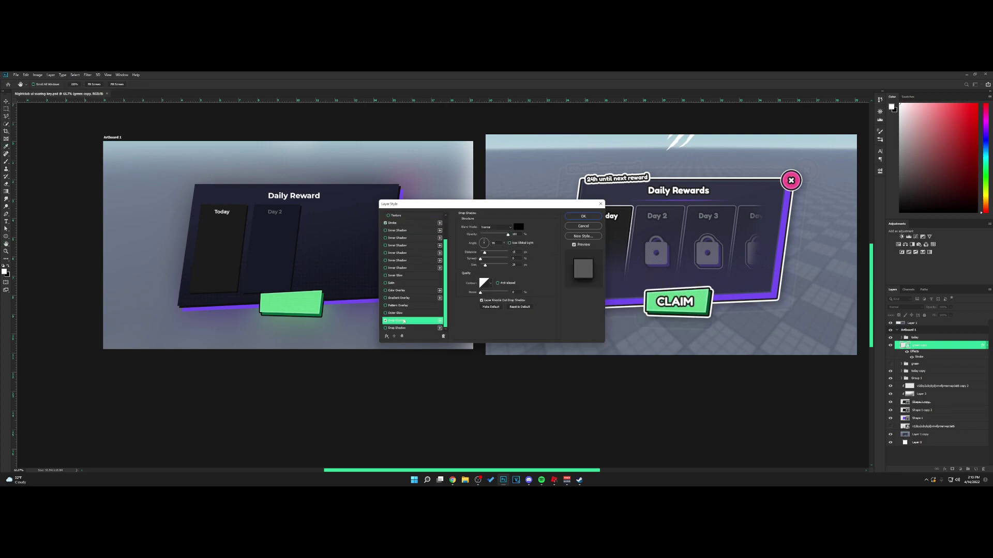
mouse_move(485, 253)
left_mouse_down()
mouse_move(507, 258)
mouse_move(480, 265)
left_mouse_up()
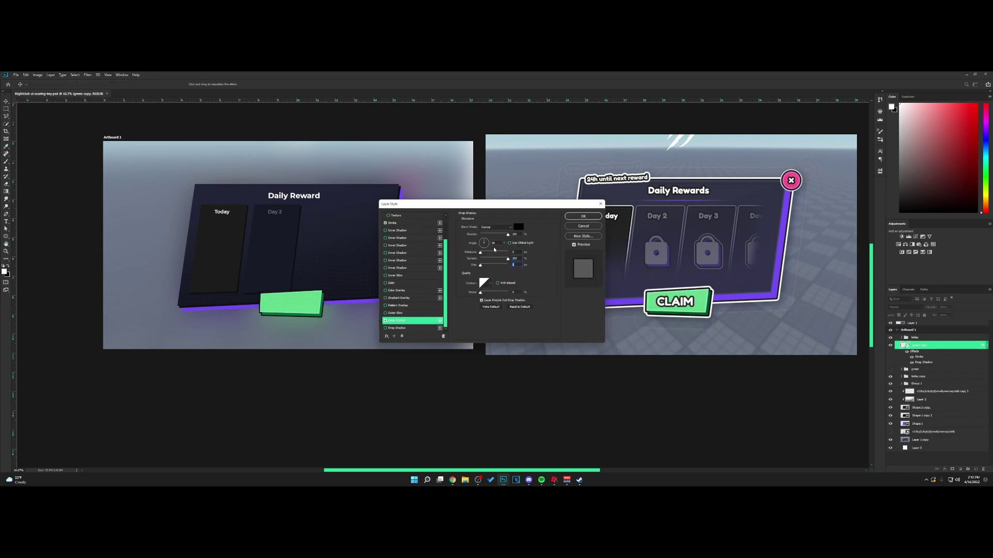
left_click(518, 227)
left_click_drag(599, 319, 551, 296)
type("ffffff")
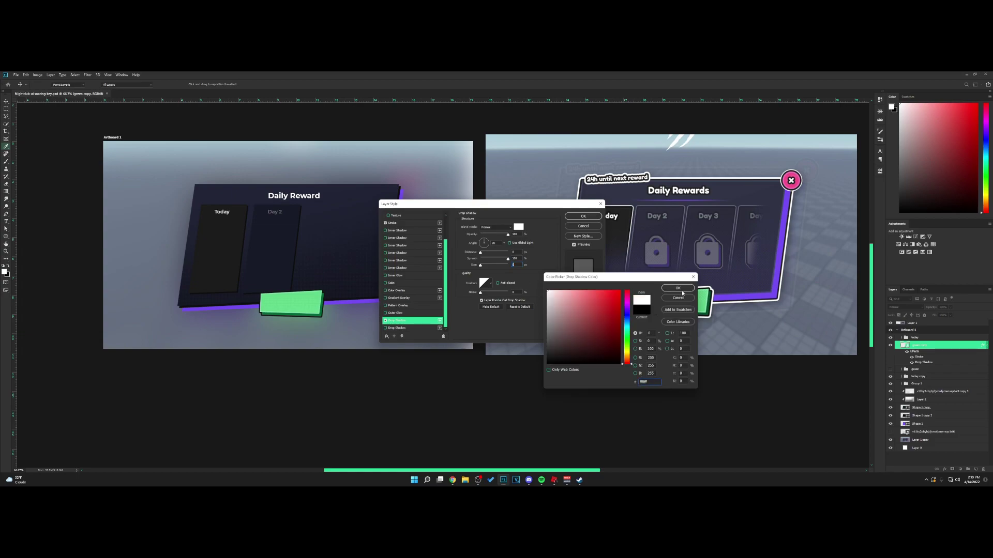
left_click(678, 288)
left_click_drag(481, 205, 502, 197)
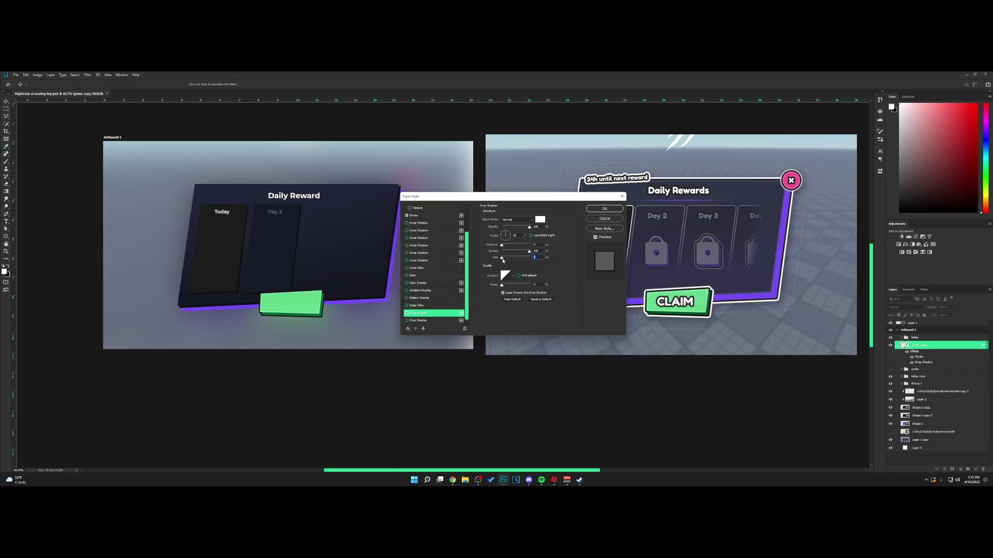
left_click_drag(504, 259, 506, 258)
left_click(604, 209)
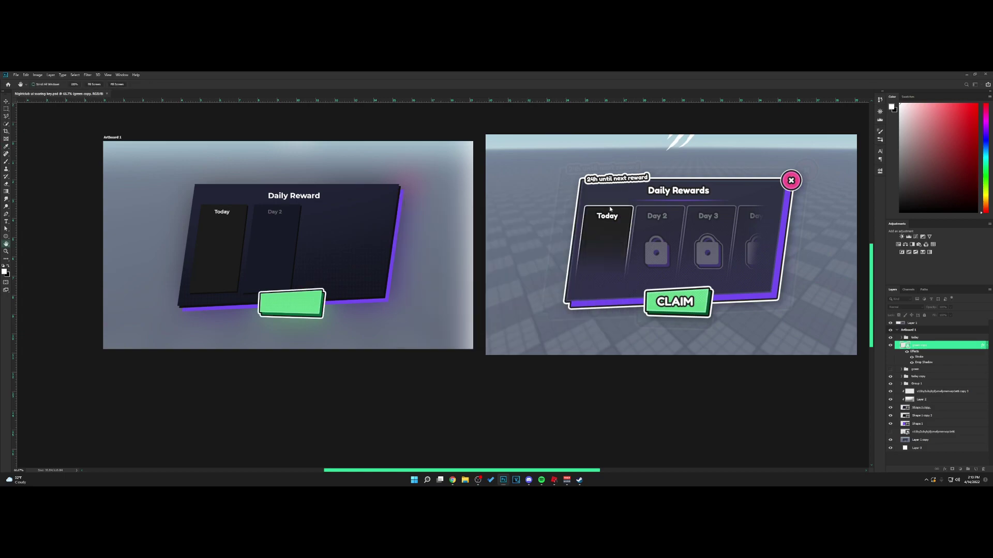
Copy the green button's layer style and save the document.
right_click(933, 347)
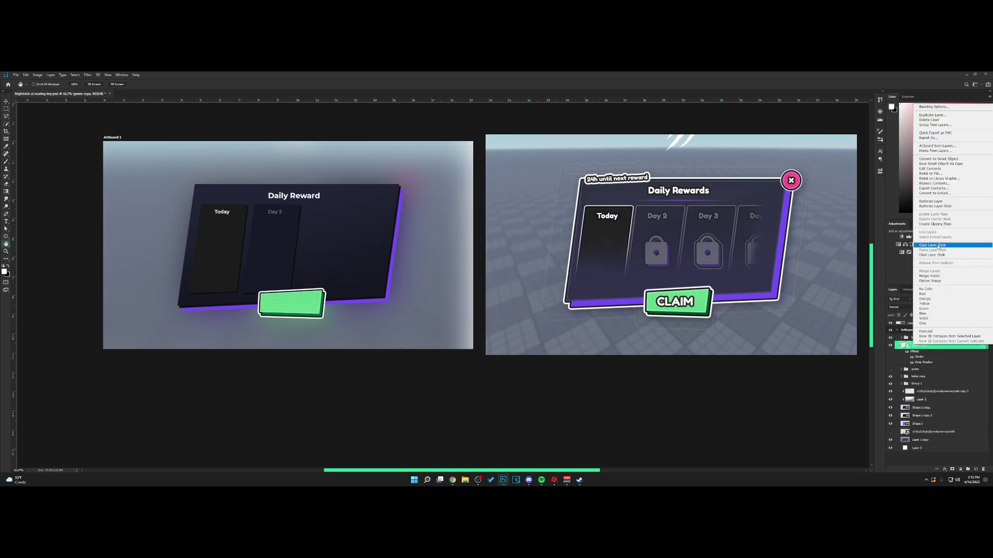
left_click(933, 247)
key("ctrl+s")
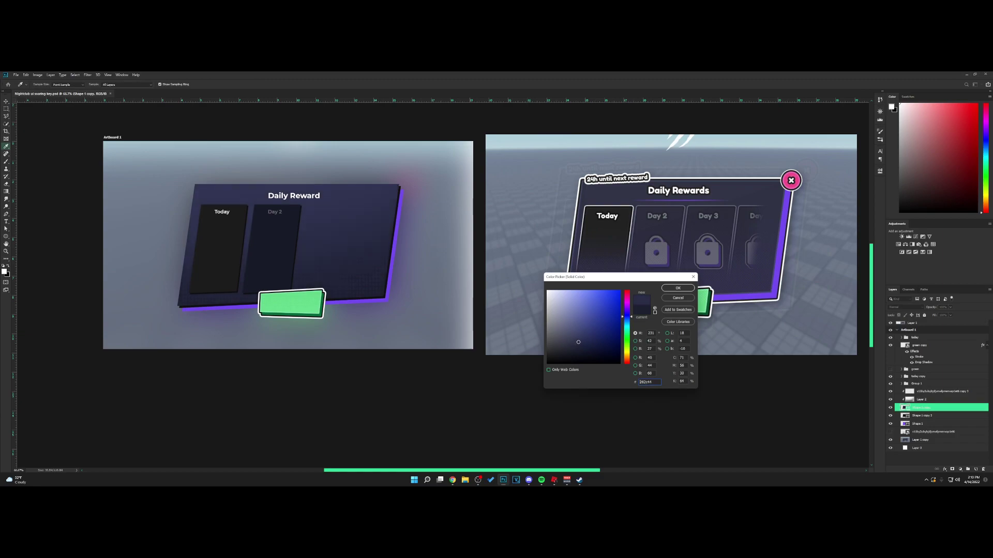
Fine-tune the navy fill color of the main panel's front shape.
left_click_drag(579, 340, 578, 345)
left_click(678, 288)
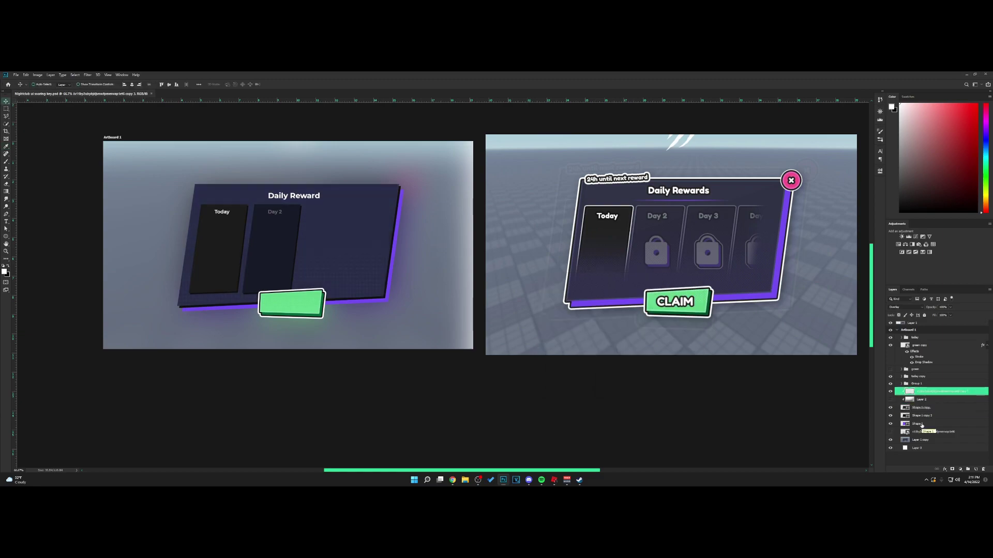
Group the panel shapes with their texture layers, duplicate the group and convert the copy to a smart object.
left_click(923, 424, "shift")
key("ctrl+g")
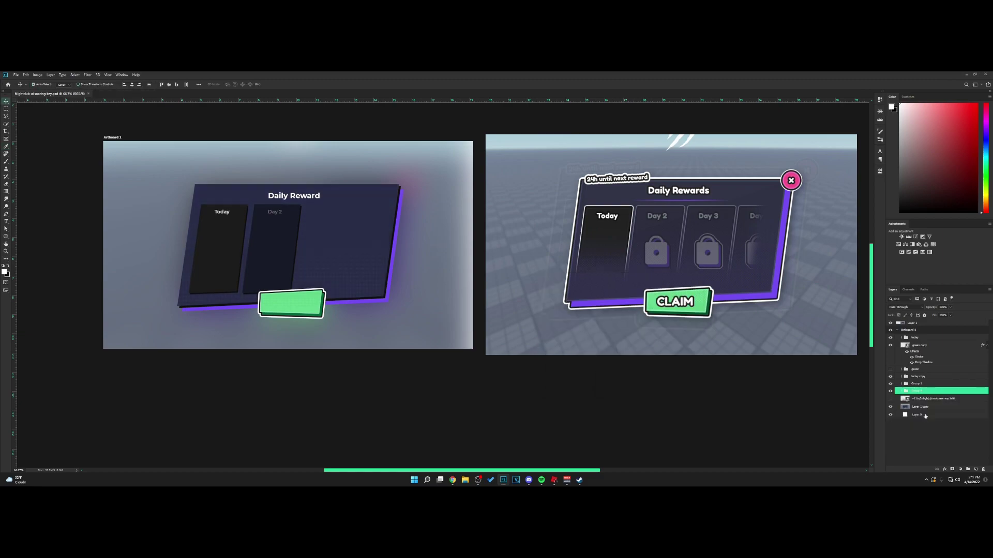
key("ctrl+j")
right_click(915, 393)
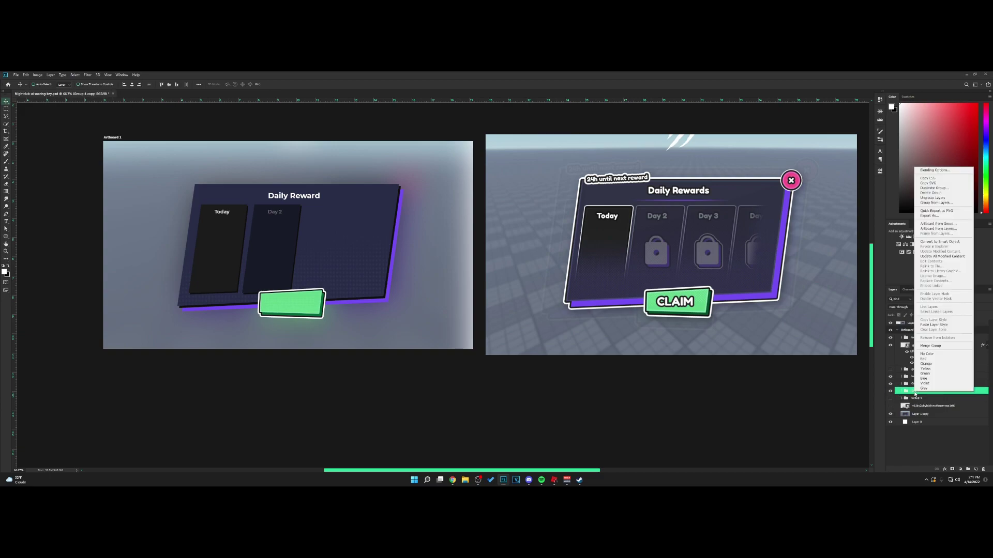
left_click(939, 241)
Paste the green button's stroke and drop shadow style onto the panel smart object.
right_click(932, 396)
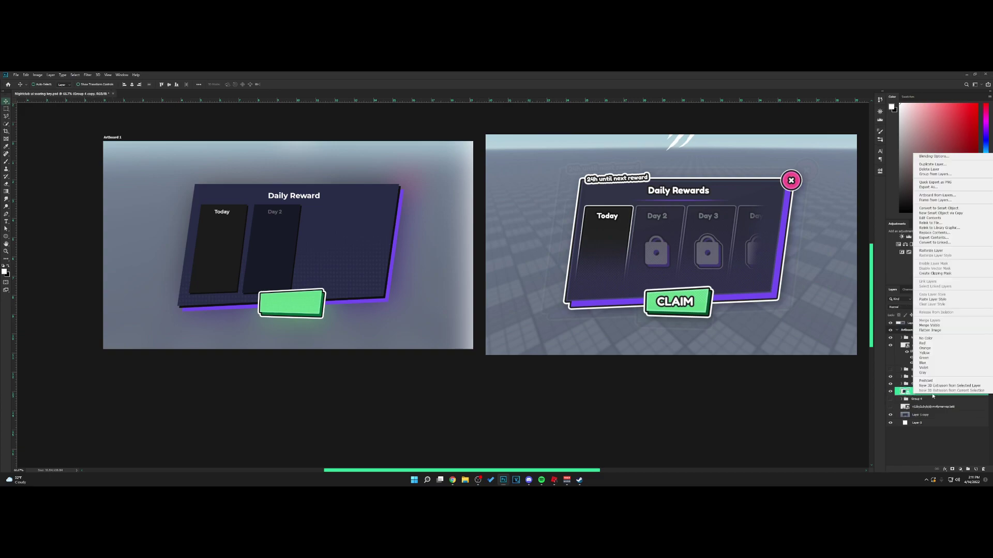
left_click(934, 300)
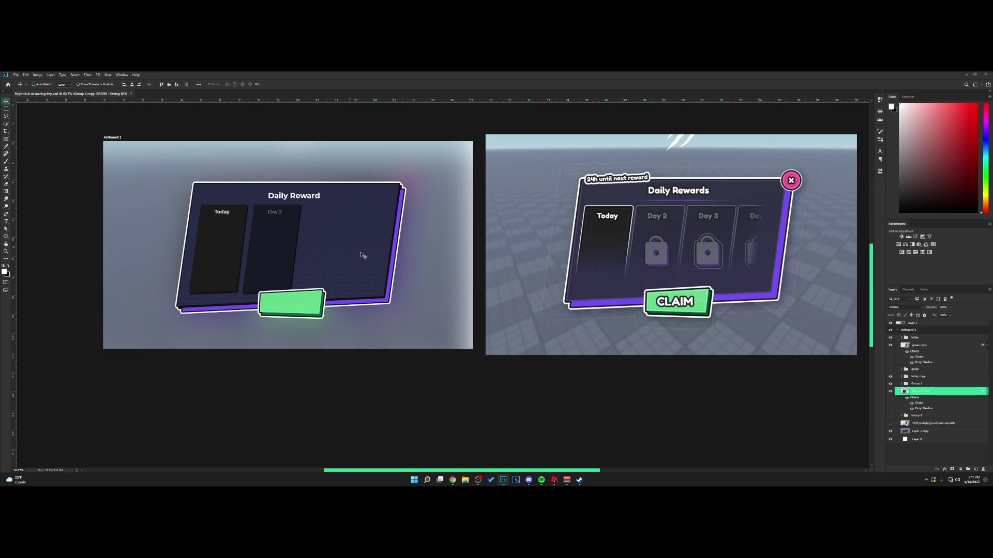
left_click_drag(393, 245, 393, 237)
key("ctrl+z")
Change the font of the "Today", "Day 2" and "Daily Reward" texts to Fredoka One.
key("t")
left_click(224, 212)
key("ctrl+a")
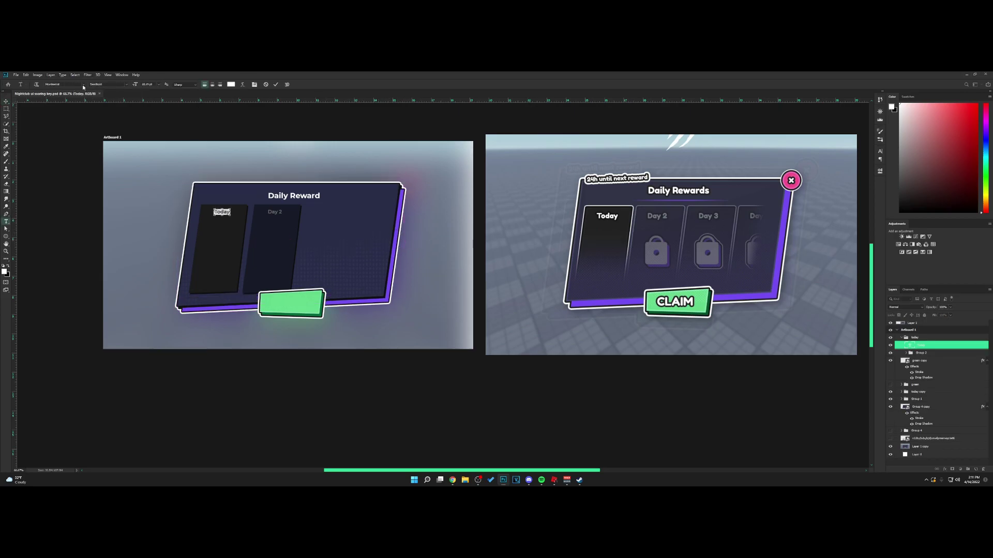
left_click(83, 84)
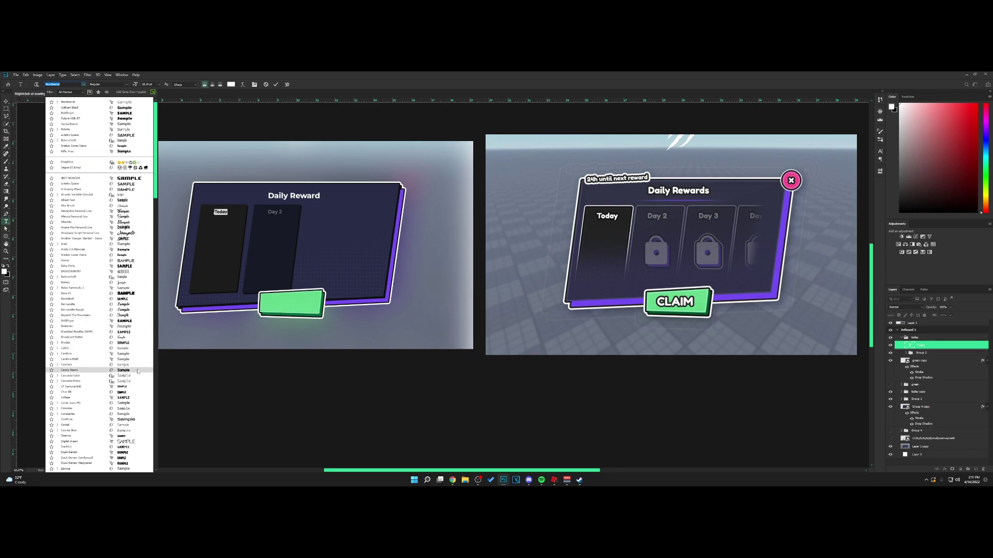
left_click(220, 213)
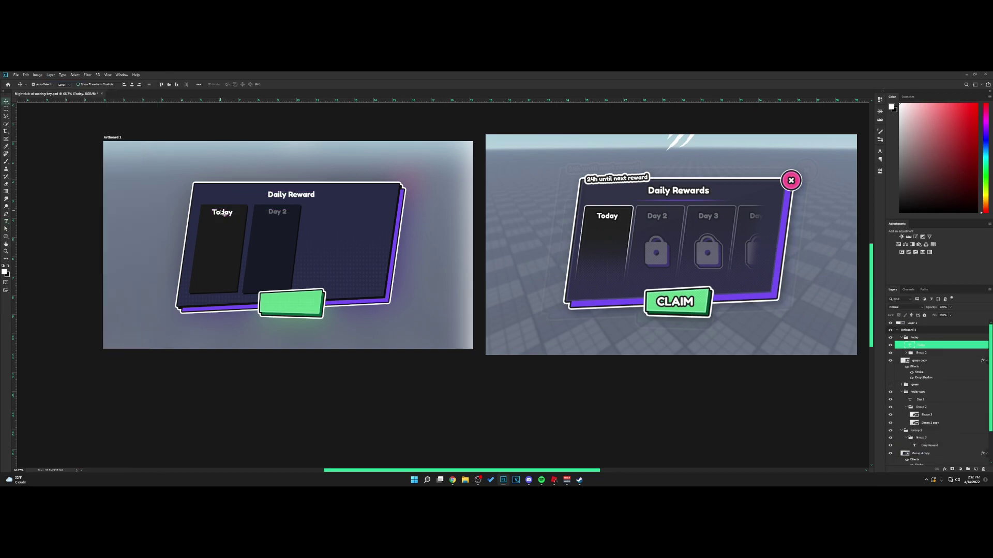
Add a thin near-black outside Stroke layer style to the "Today" label.
key("ctrl+plus")
left_click_drag(217, 206, 429, 254)
key("v")
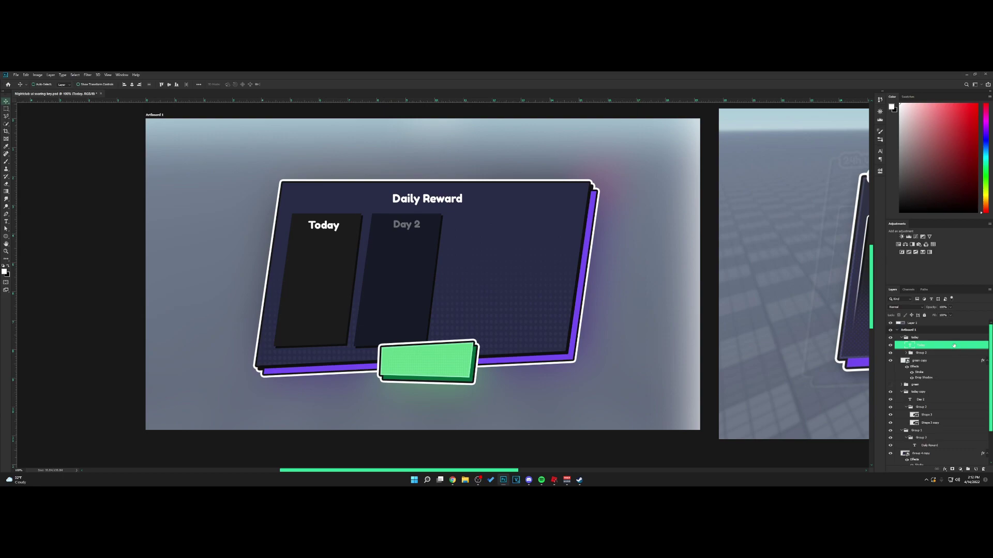
double_click(954, 345)
left_click_drag(486, 200, 610, 202)
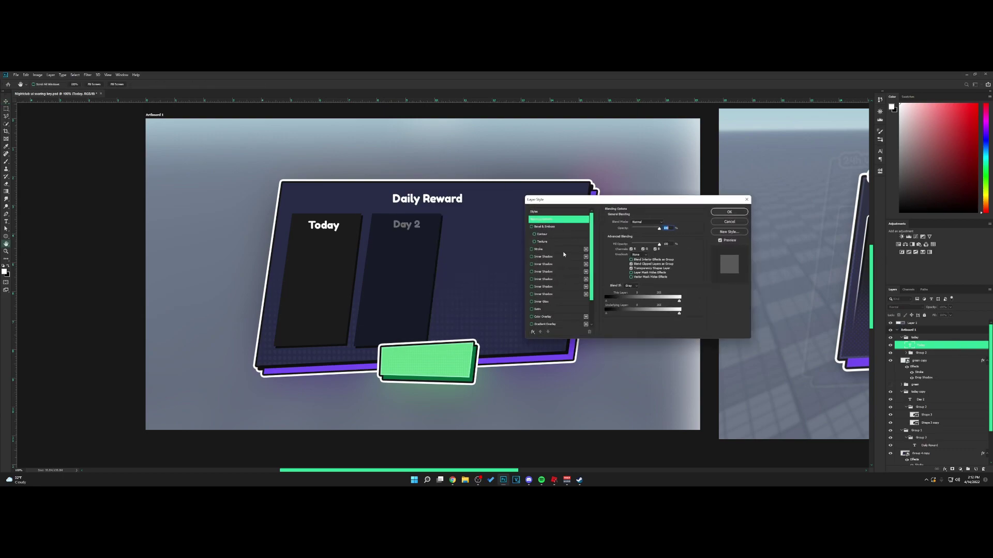
left_click(538, 249)
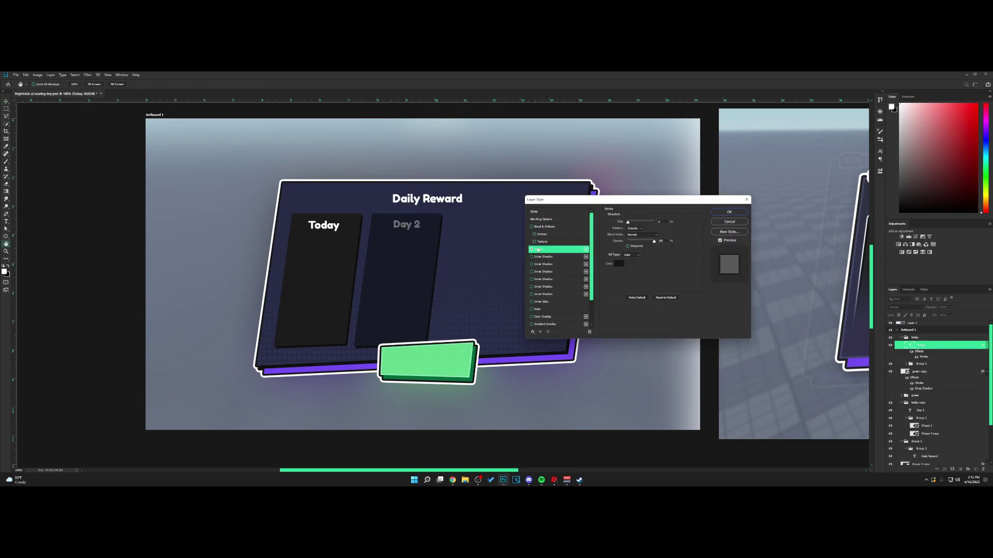
left_click_drag(627, 222, 631, 223)
left_click(727, 212)
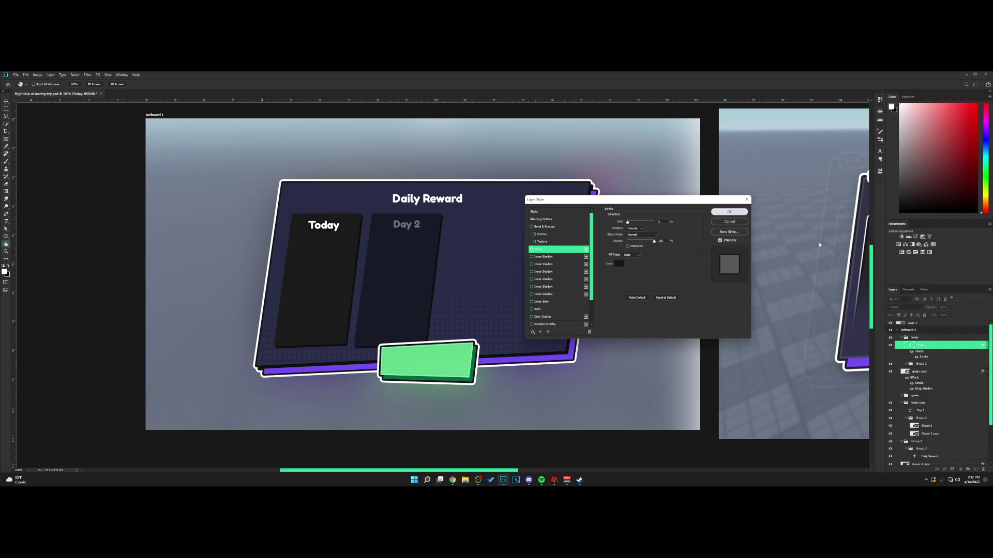
Copy the "Today" label's layer style and paste it onto the "Day 2" label.
right_click(942, 347)
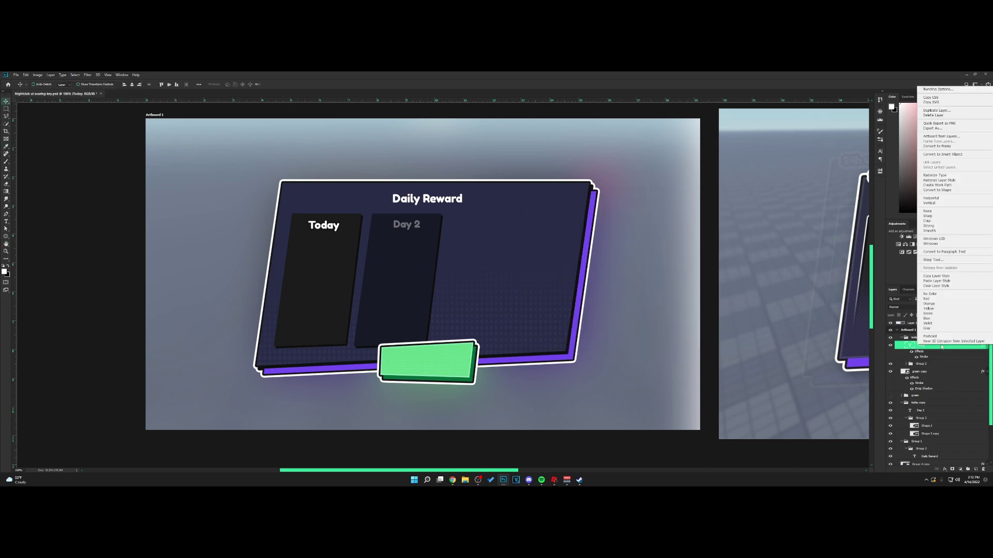
left_click(954, 277)
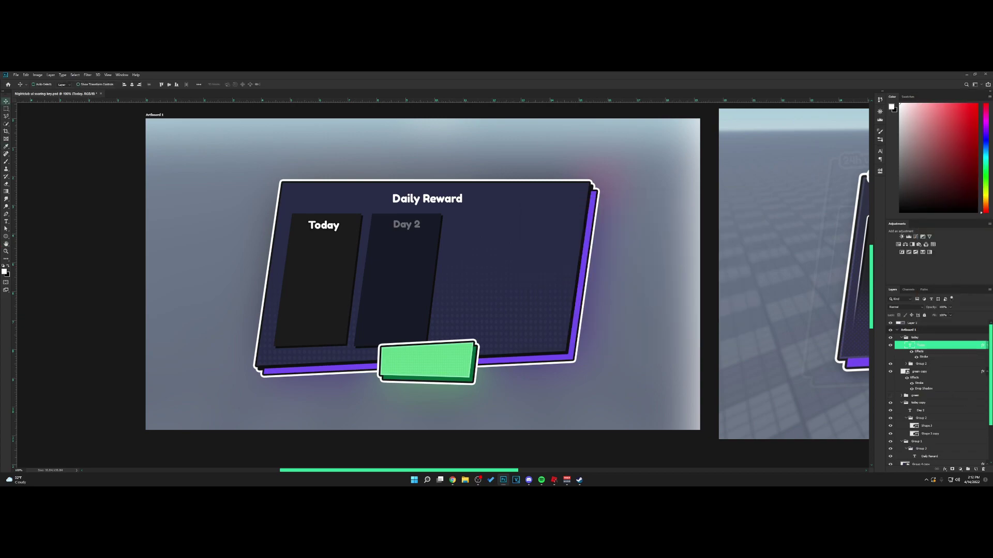
left_click(478, 480)
left_click(561, 313)
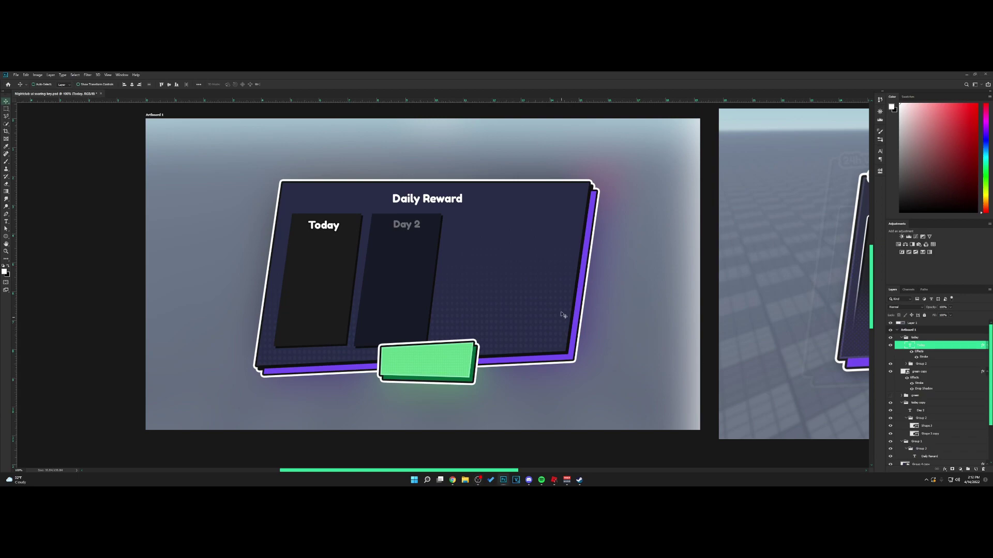
left_click(423, 223)
right_click(934, 410)
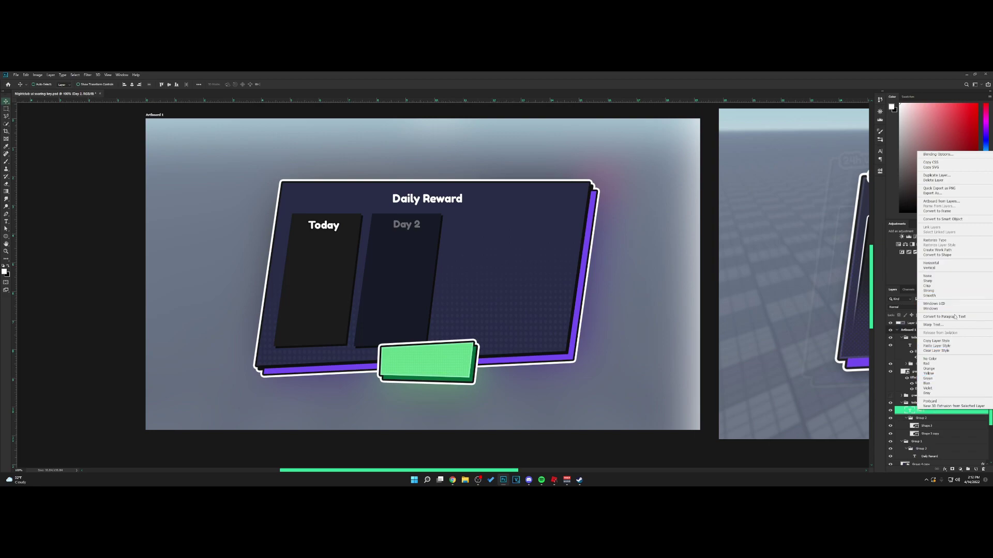
left_click(946, 345)
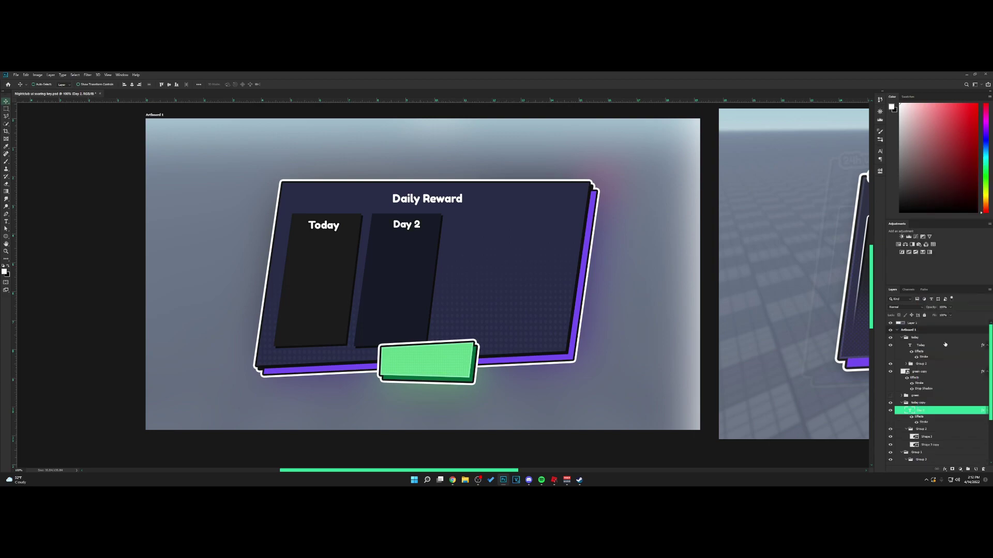
Duplicate the Day 2 card group, hide the original, collapse the open groups and merge the copy into one layer.
left_click(901, 404)
left_click(890, 403)
left_click(890, 403)
left_click_drag(906, 404, 906, 396)
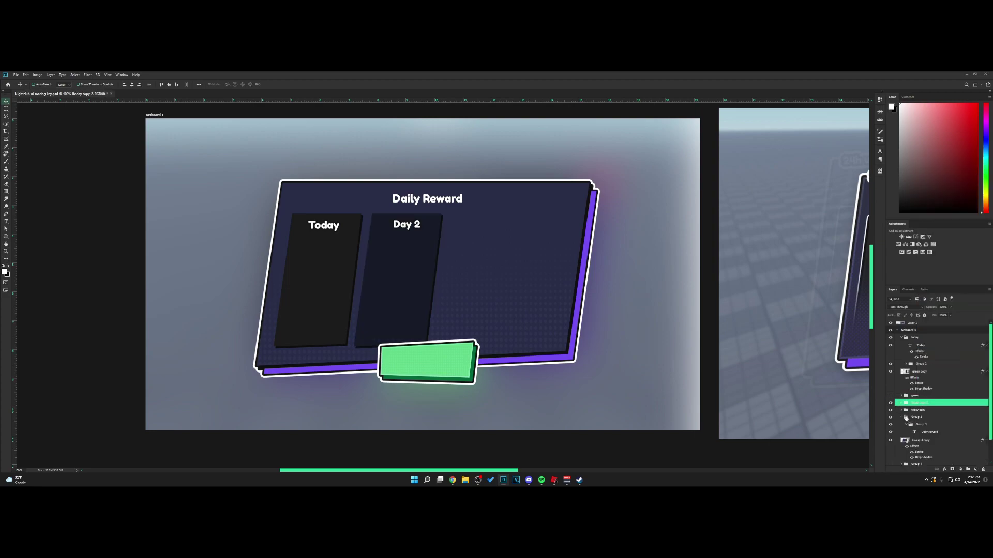
left_click(901, 417)
key("ctrl+e")
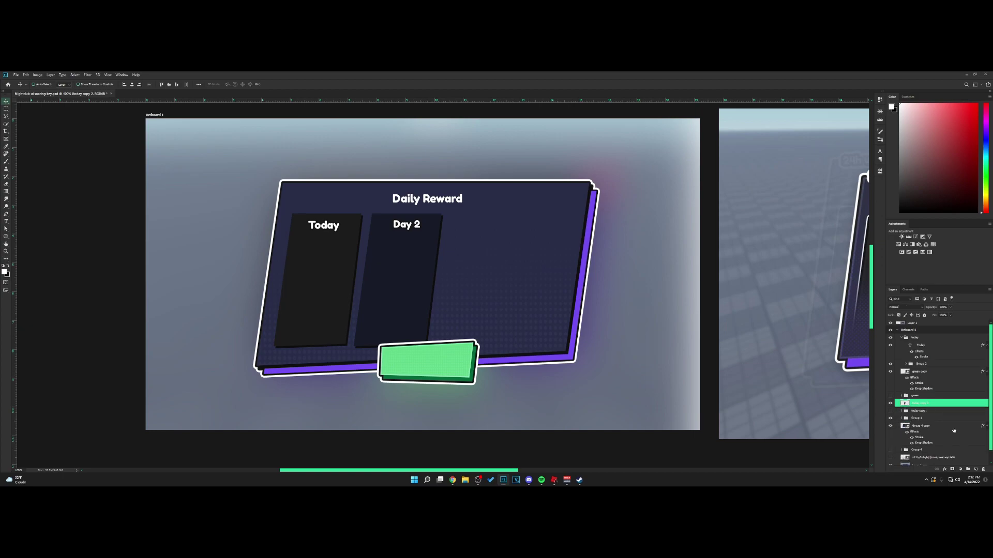
left_click(986, 426)
Fade out the lower part of the merged Day 2 card with a large soft Eraser.
key("e")
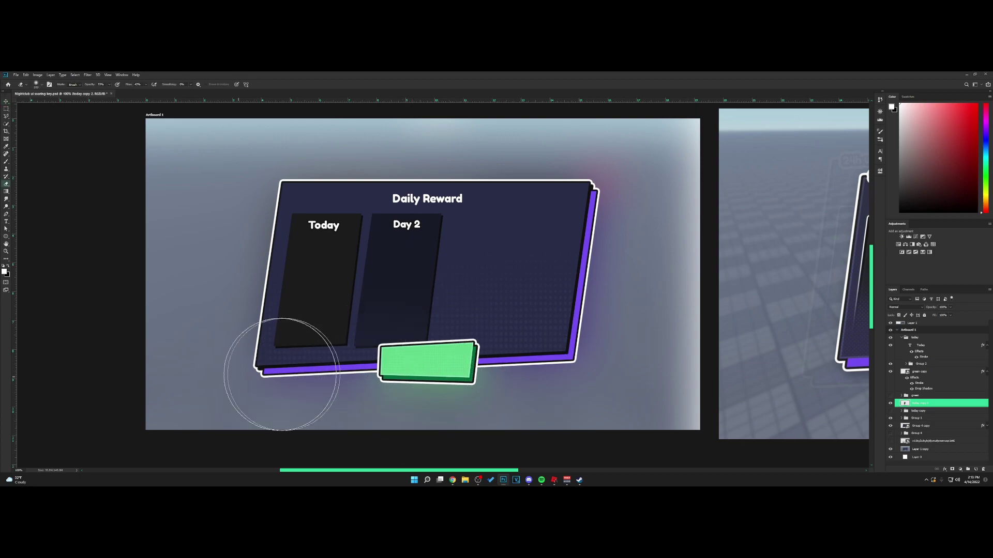
key("]")
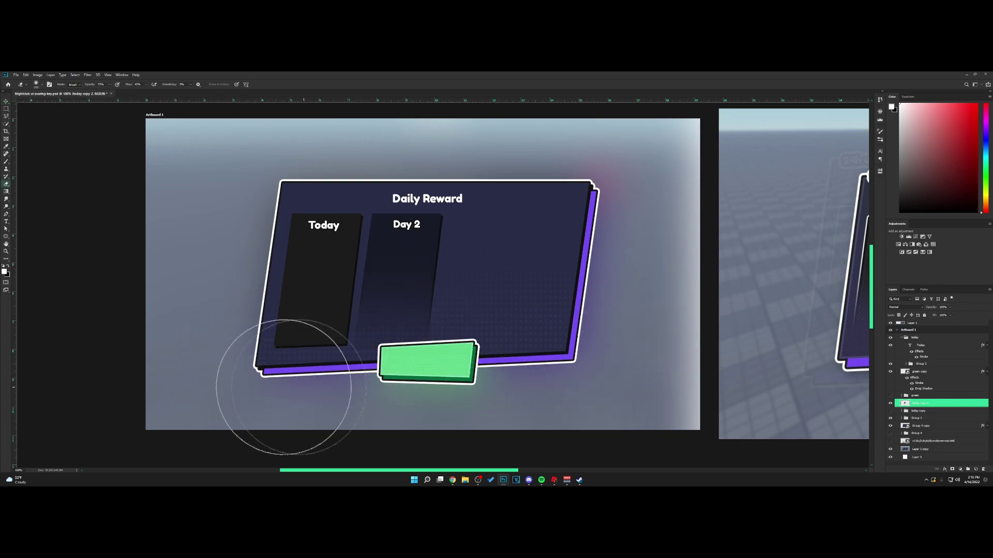
key("v")
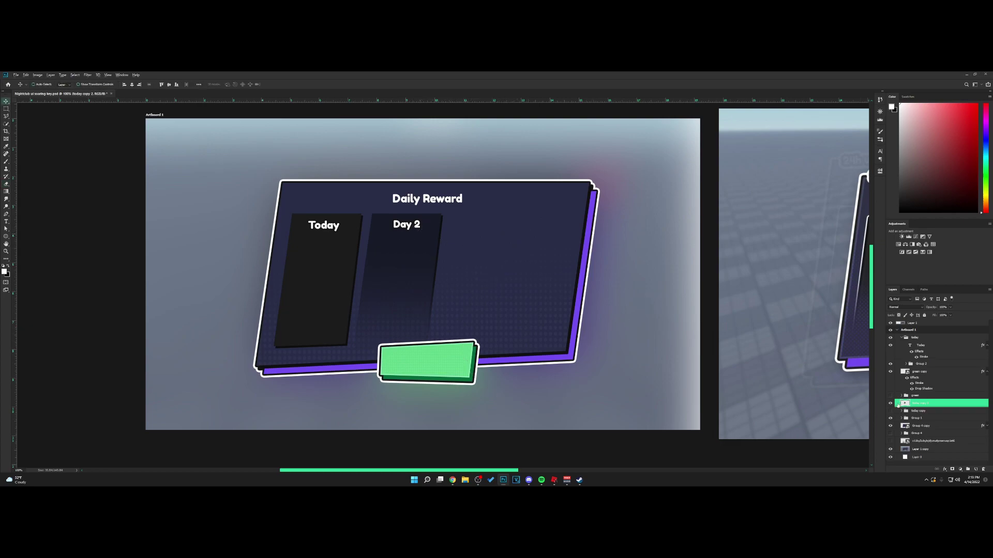
Place a copy of the unmerged Day 2 card group to the right of the Day 2 card and change its label to "Day 3".
left_click_drag(897, 405, 922, 408)
left_click_drag(428, 272, 504, 273)
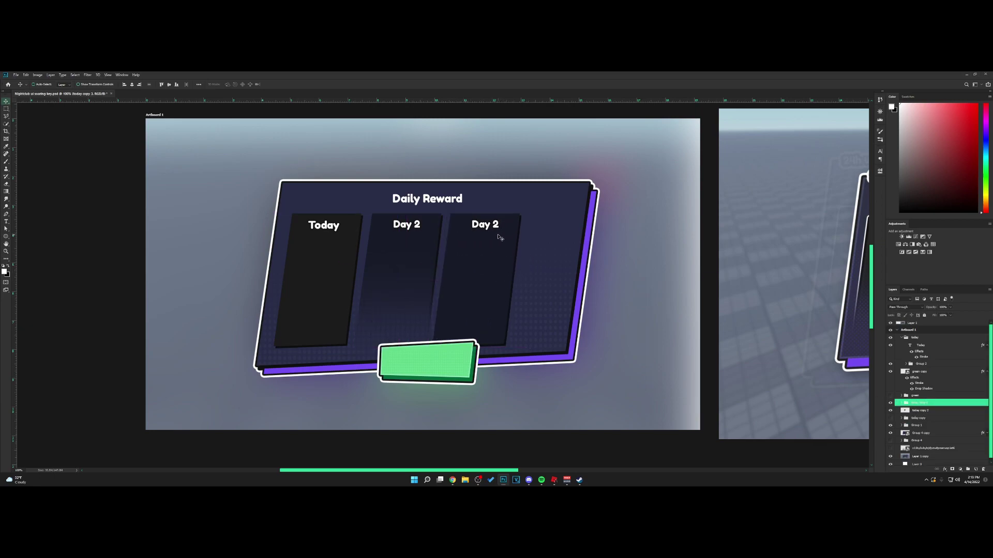
key("t")
left_click(499, 237)
key("BackSpace")
type("3")
left_click(902, 403)
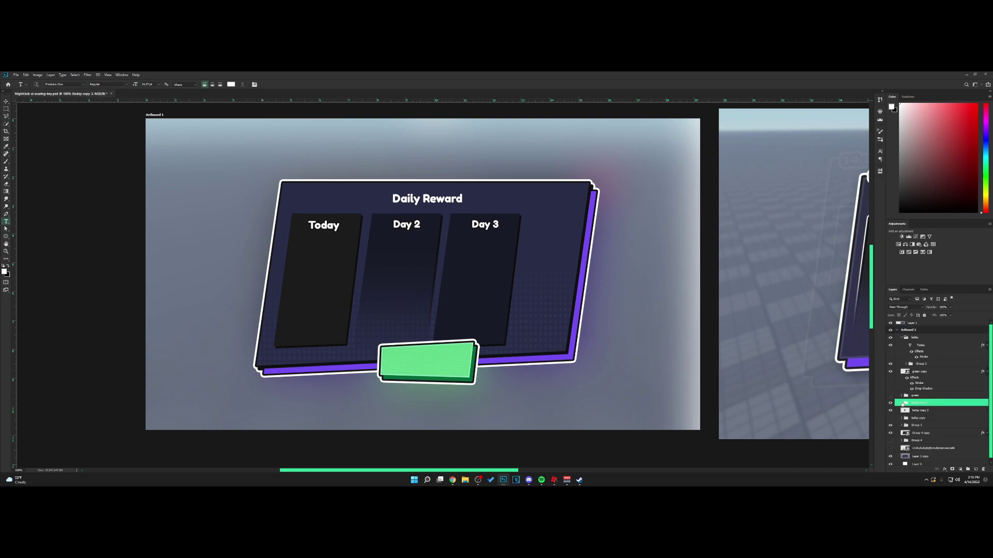
Duplicate the Day 3 card to the right as a fourth card and change its label to "Day 4".
left_click_drag(494, 284, 583, 279)
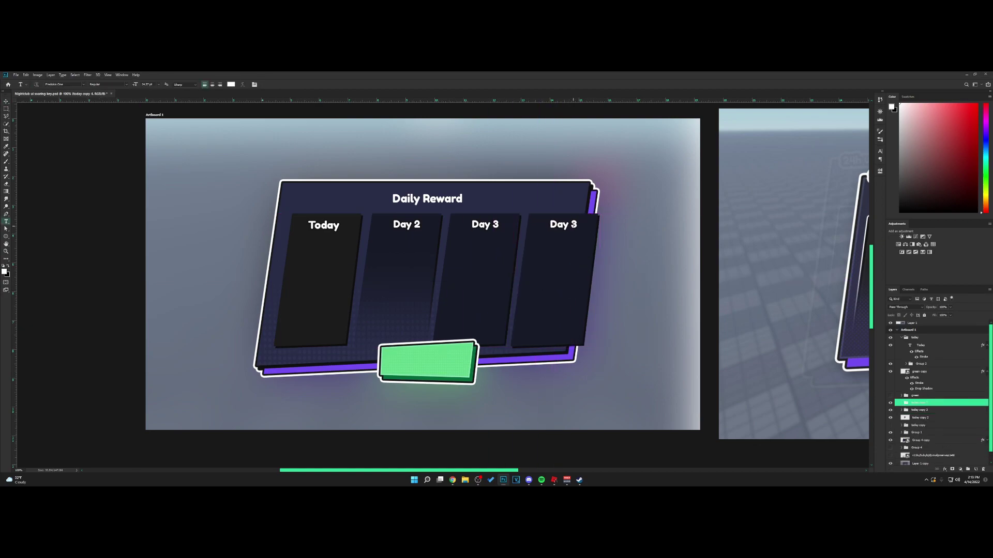
double_click(573, 225)
type("4")
left_click(902, 403)
Merge the Day 4 card group and the Day 3 card group into one layer each.
key("ctrl+e")
left_click(916, 411)
key("ctrl+e")
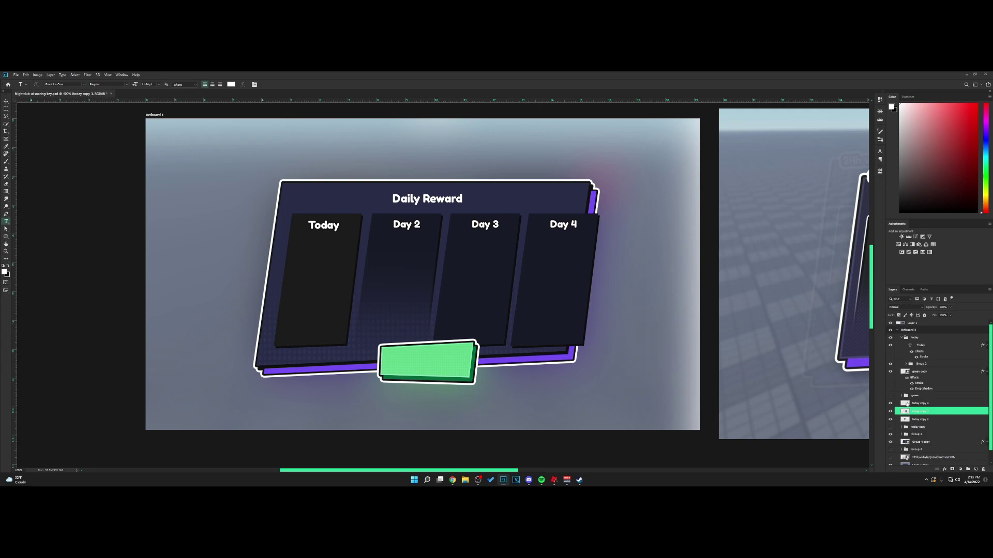
Fade the bottom of the Day 3 card and the bottom and right side of the Day 4 card with the Eraser.
key("e")
mouse_move(497, 321)
left_mouse_down()
mouse_move(390, 350)
mouse_move(406, 366)
mouse_move(635, 434)
left_mouse_up()
left_click(946, 403)
mouse_move(615, 362)
left_mouse_down()
mouse_move(754, 371)
mouse_move(681, 377)
left_mouse_up()
key("bracketleft")
key("bracketleft")
key("bracketleft")
mouse_move(628, 157)
left_mouse_down()
mouse_move(630, 302)
mouse_move(635, 184)
mouse_move(631, 259)
mouse_move(596, 247)
left_mouse_up()
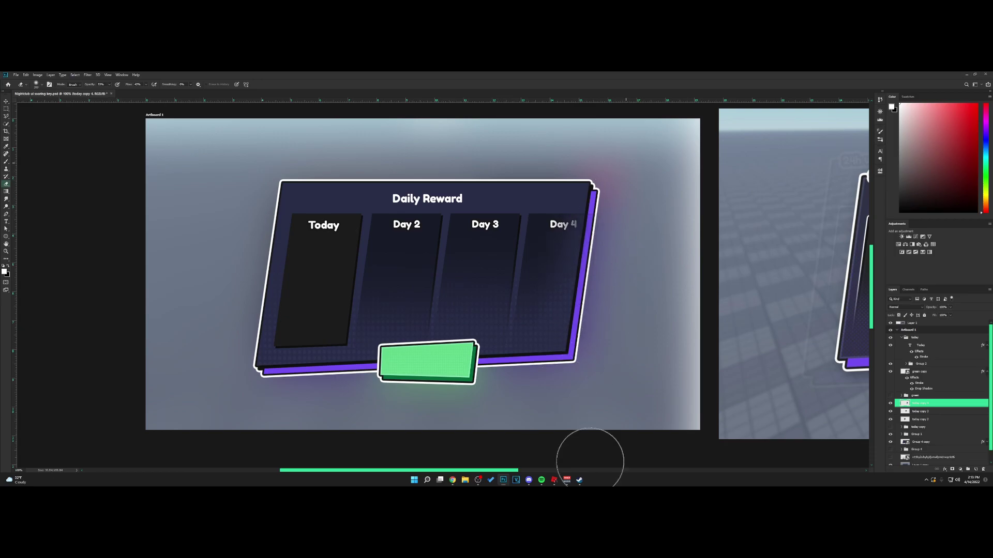
key("v")
key("ctrl+minus")
key("ctrl+minus")
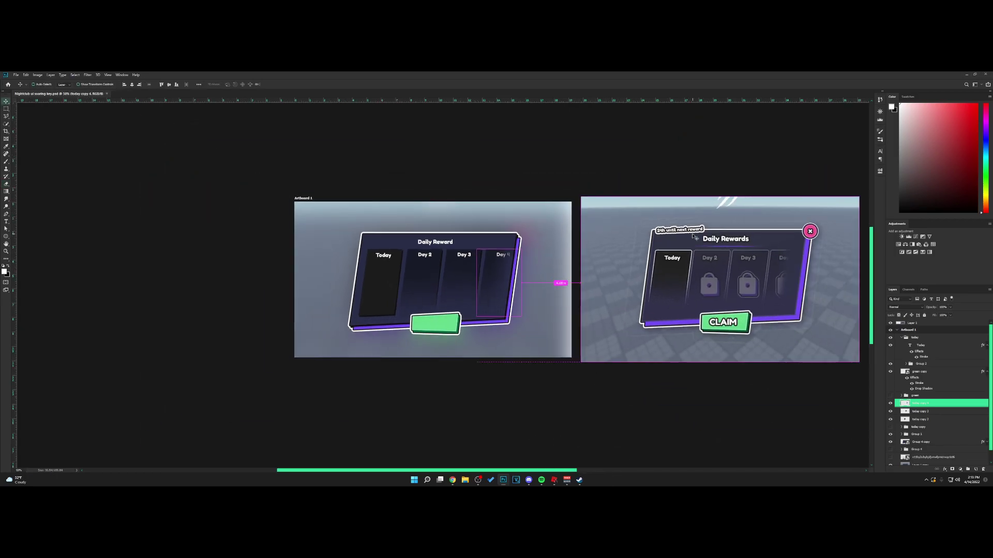
Fade the right side of the Day 4 card further with the Eraser and save the document.
key("e")
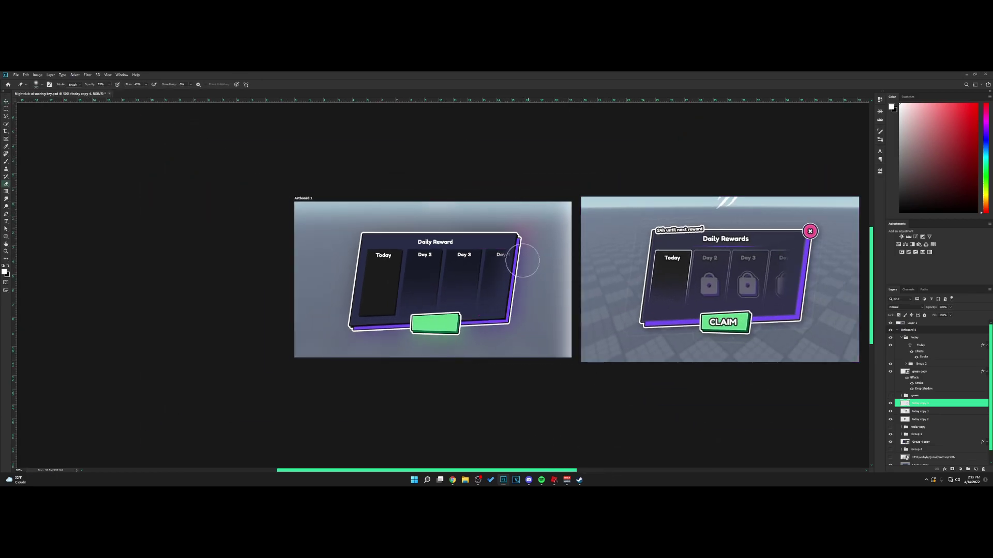
key("v")
key("ctrl+s")
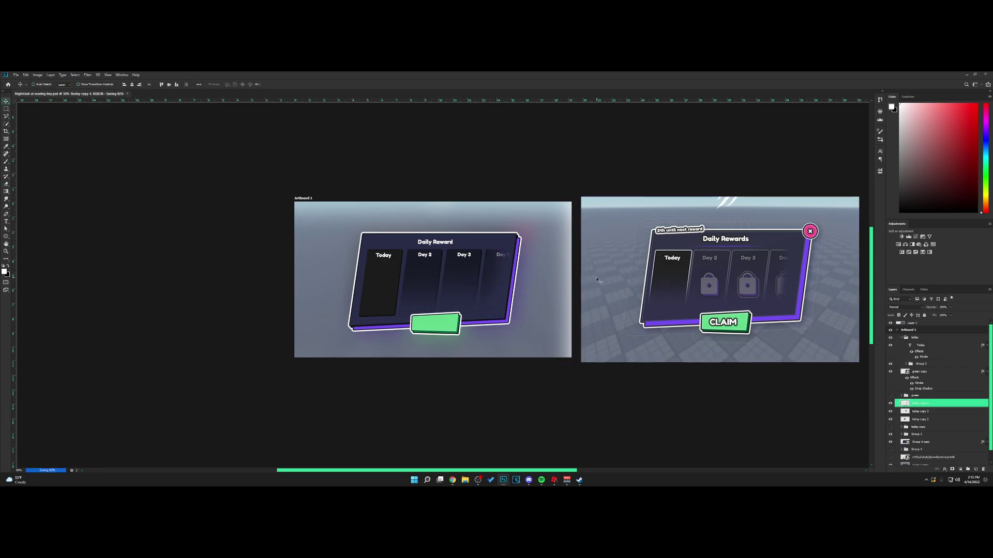
Group the Today card's shape layer and its copy into one layer group.
key("ctrl+plus")
left_click(351, 273)
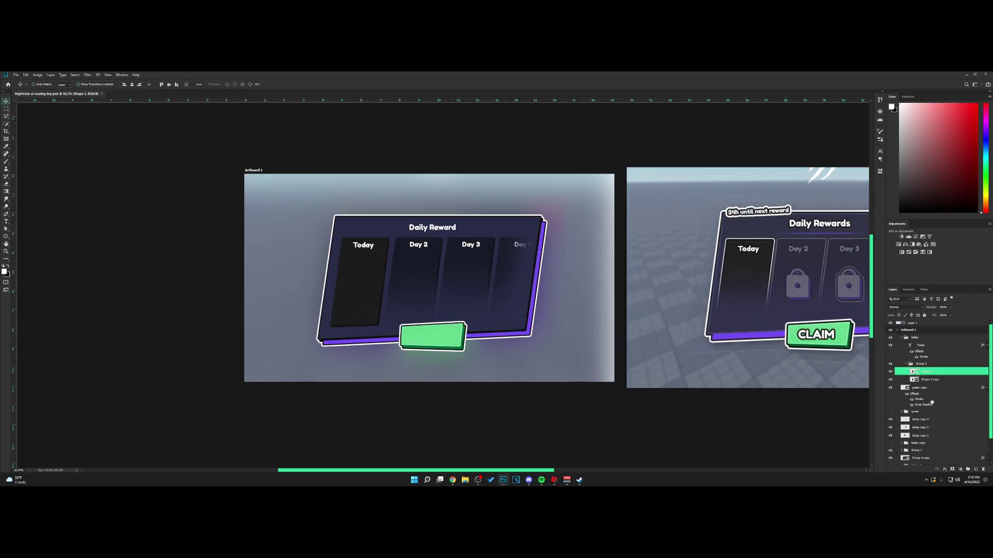
left_click(952, 379, "shift")
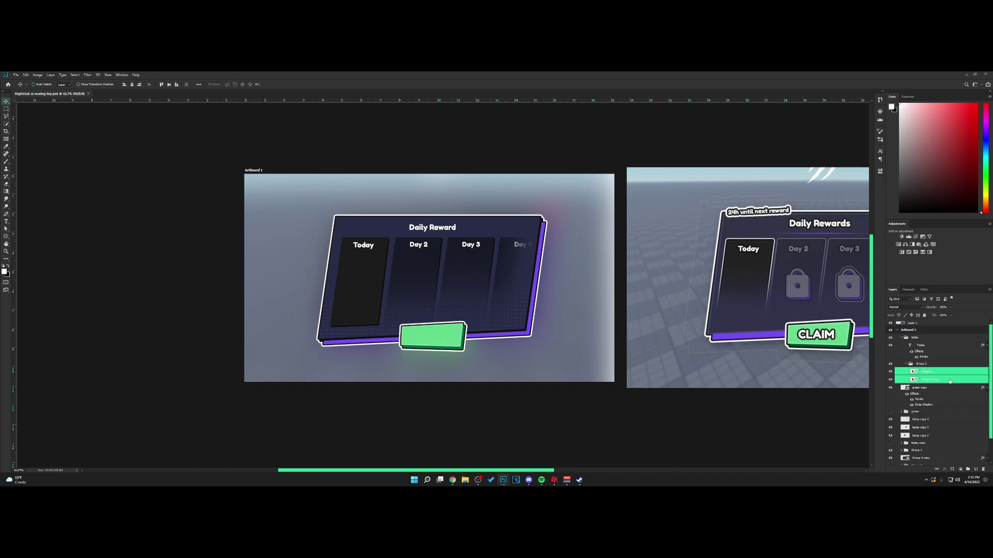
key("ctrl+g")
Outline the Today card's new shape group with a thin white (ffffff) outside stroke.
double_click(950, 373)
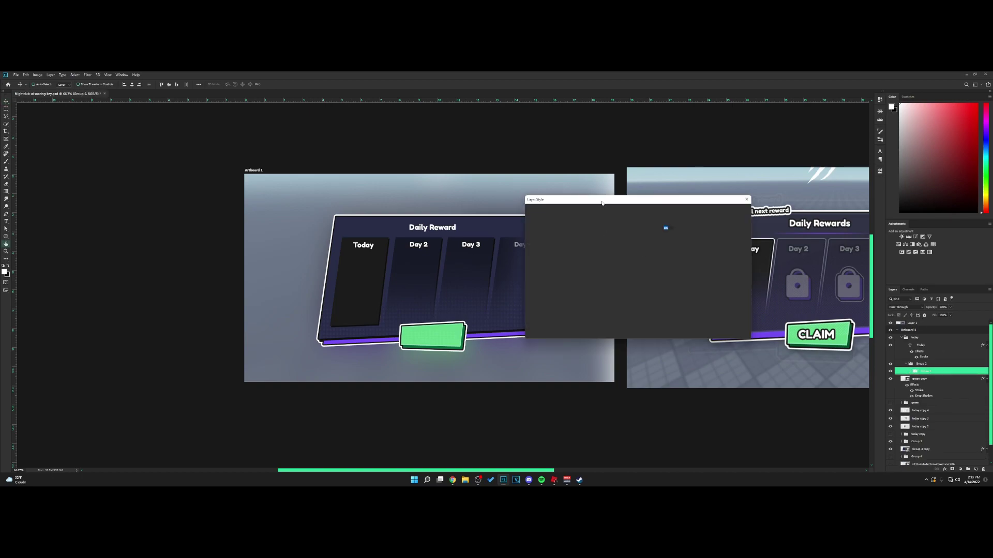
mouse_move(601, 203)
left_mouse_down()
mouse_move(590, 259)
mouse_move(580, 261)
left_mouse_up()
left_click(523, 307)
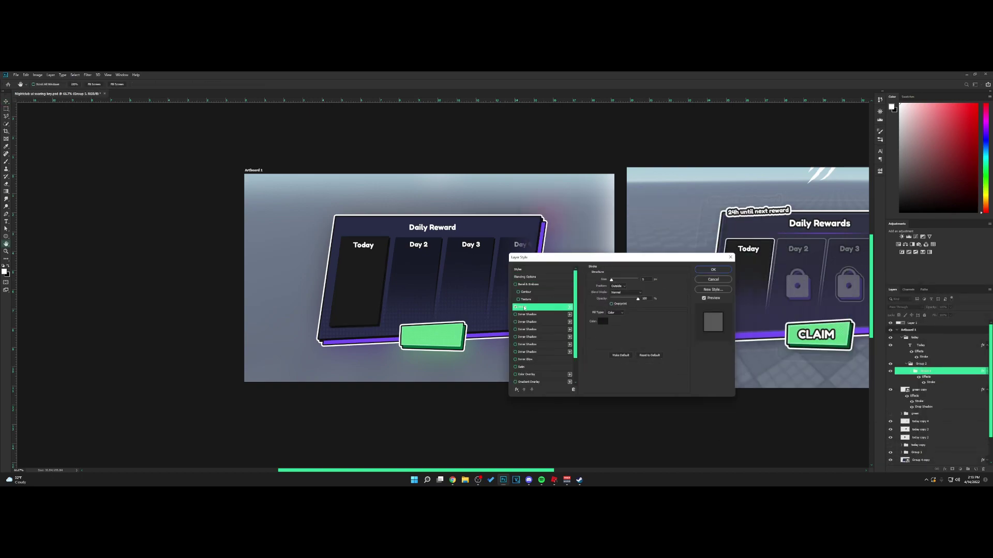
left_click(600, 322)
type("ffffff")
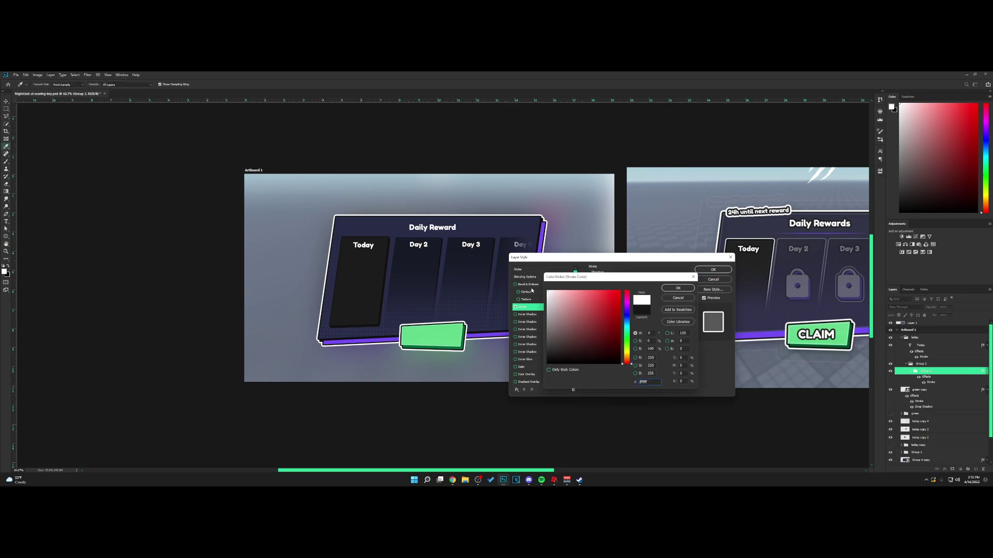
left_click(678, 288)
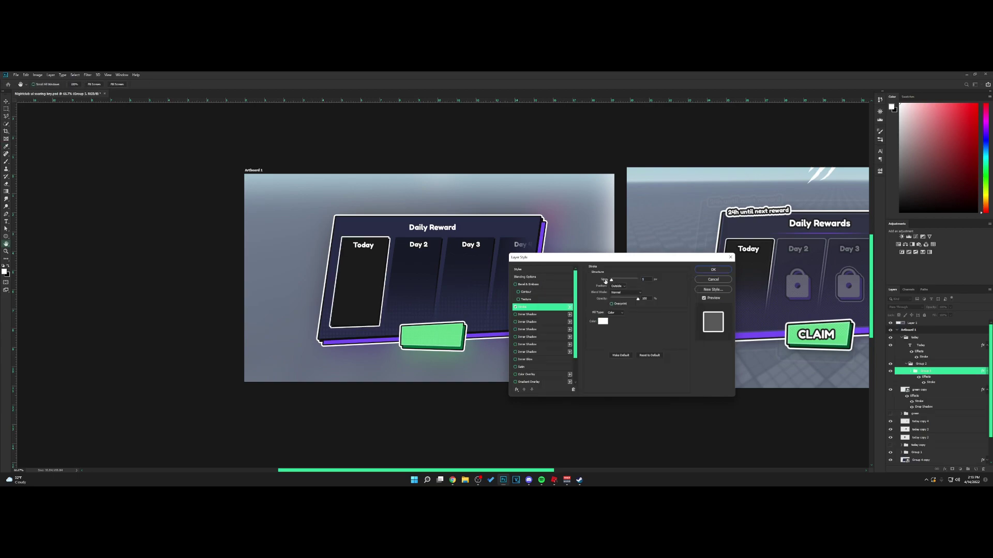
left_click_drag(612, 280, 612, 280)
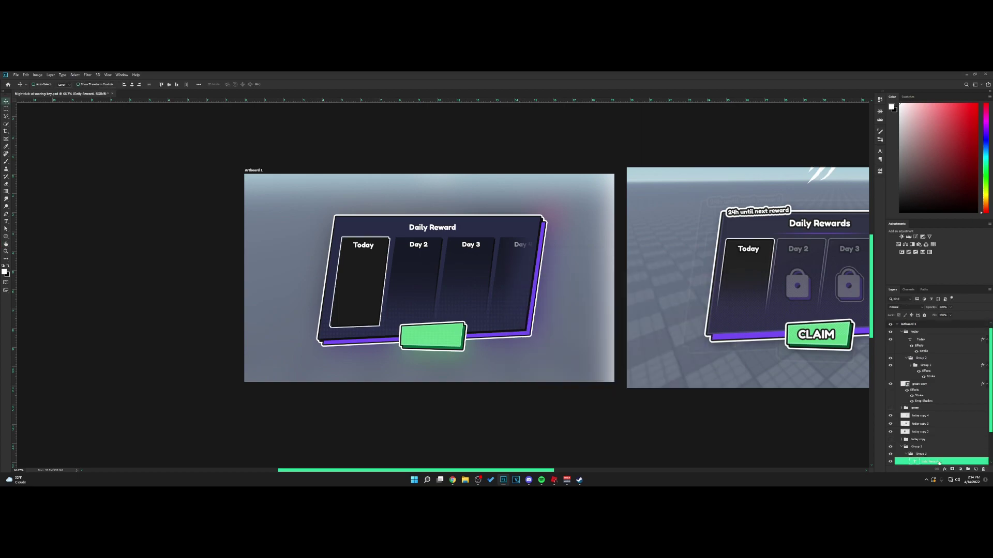
Paste the copied layer style onto the Daily Reward title and duplicate the title above the Today label's layer.
right_click(951, 462)
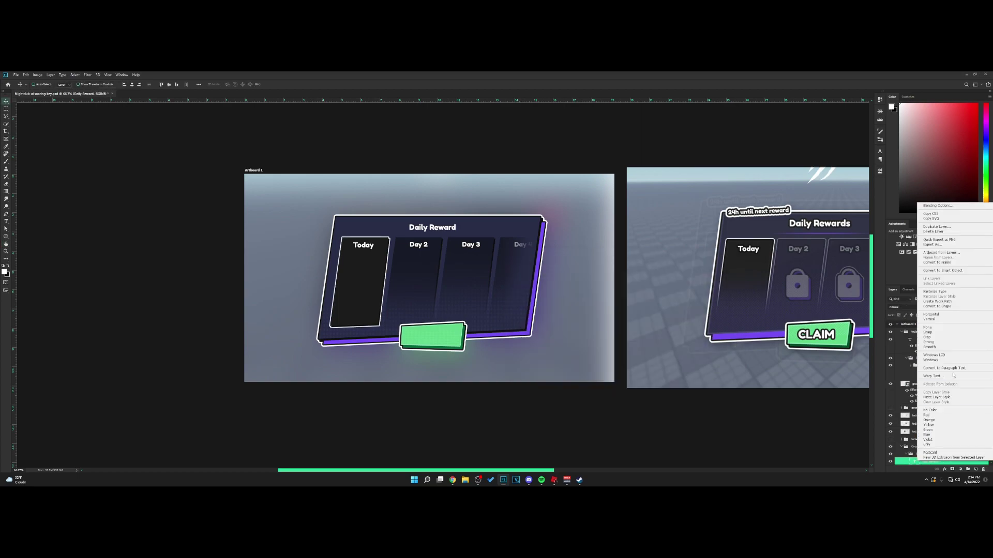
left_click(951, 398)
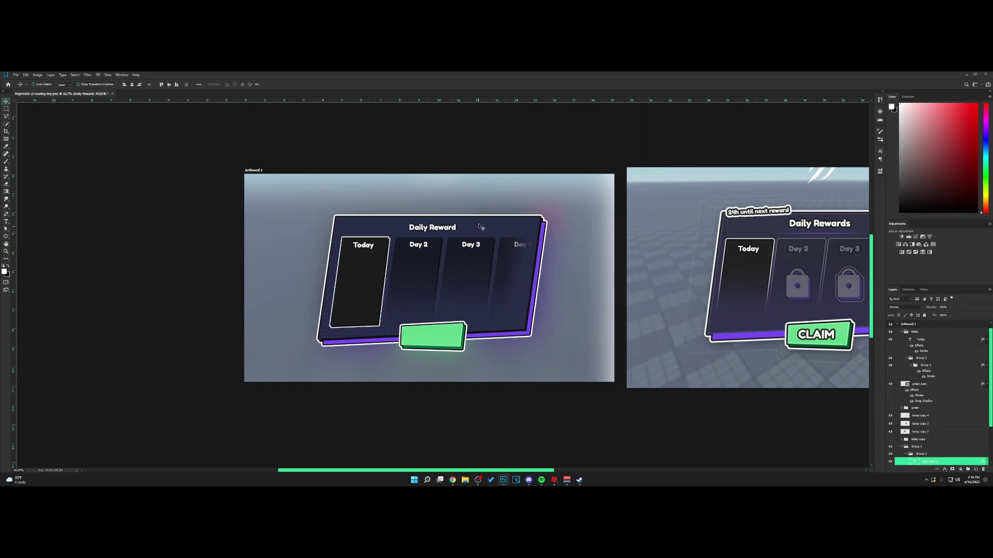
key("h")
left_click_drag(540, 262, 411, 262)
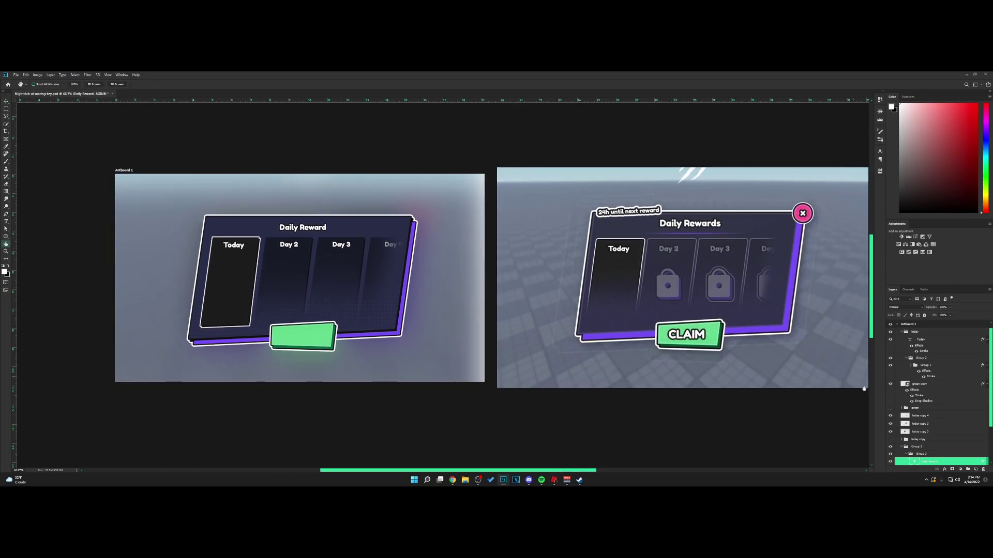
left_click_drag(934, 463, 924, 337)
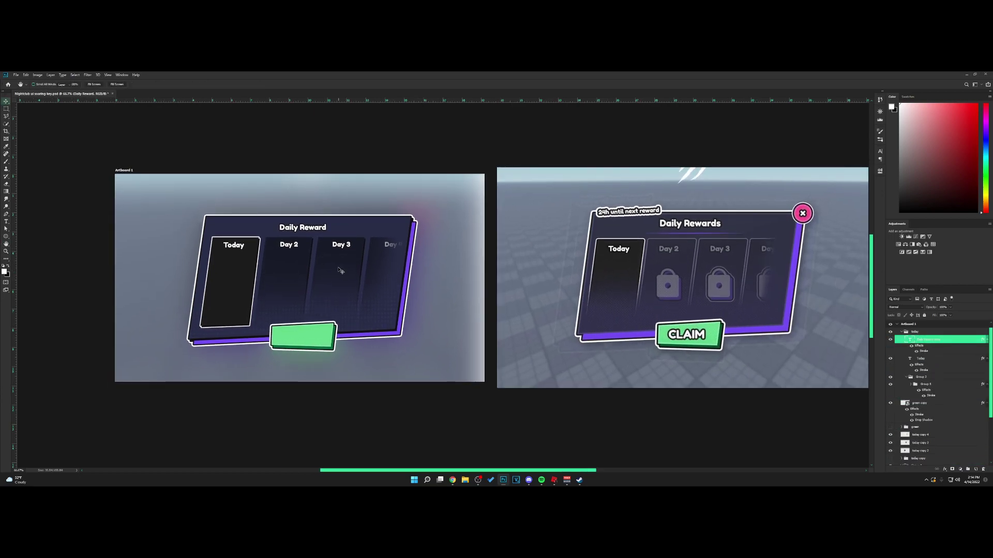
Move the title copy onto the green button and change its text to "CLAIM".
key("v")
left_click_drag(340, 263, 341, 374)
double_click(303, 340)
type("CLAIM")
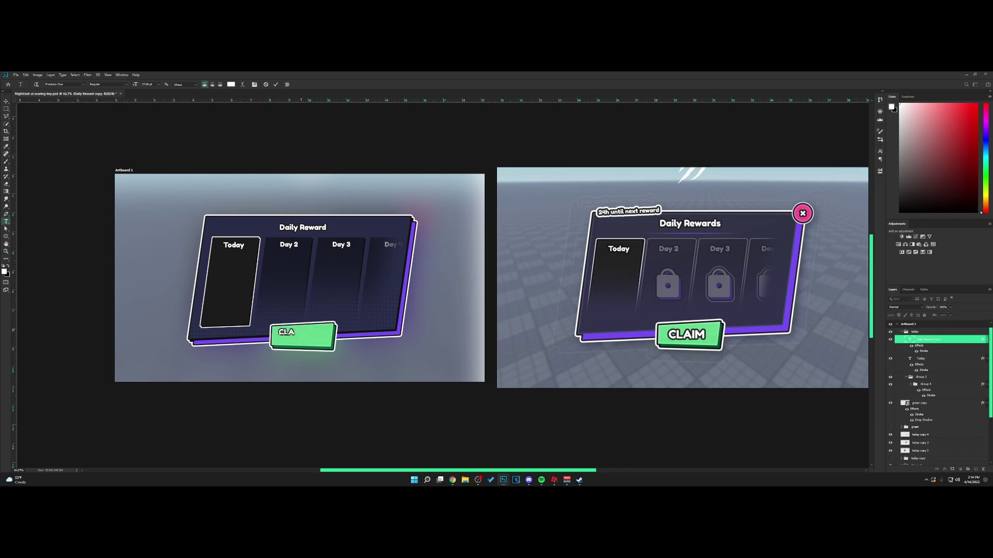
left_click(6, 101)
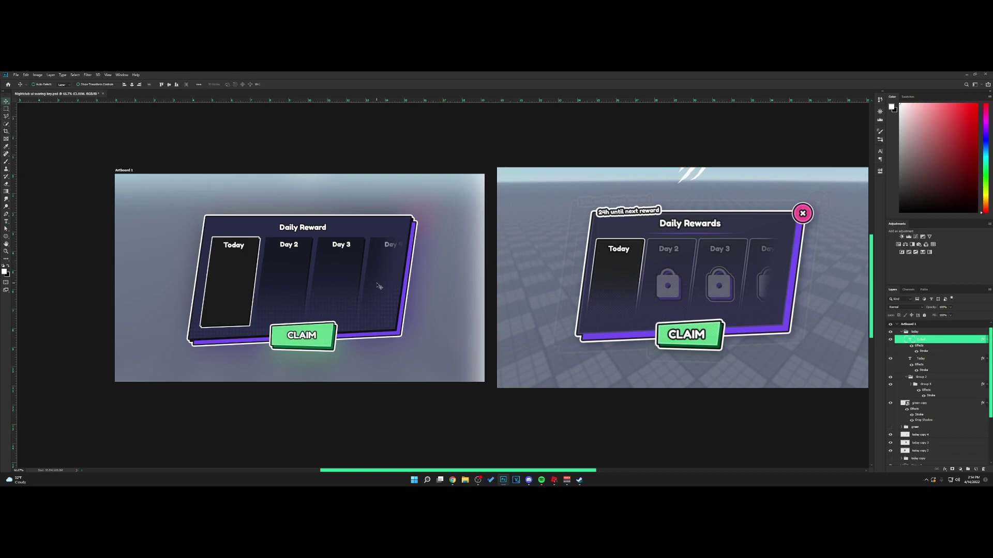
Draw a small white circle over the panel's upper-right corner with the Ellipse tool.
left_click(6, 236)
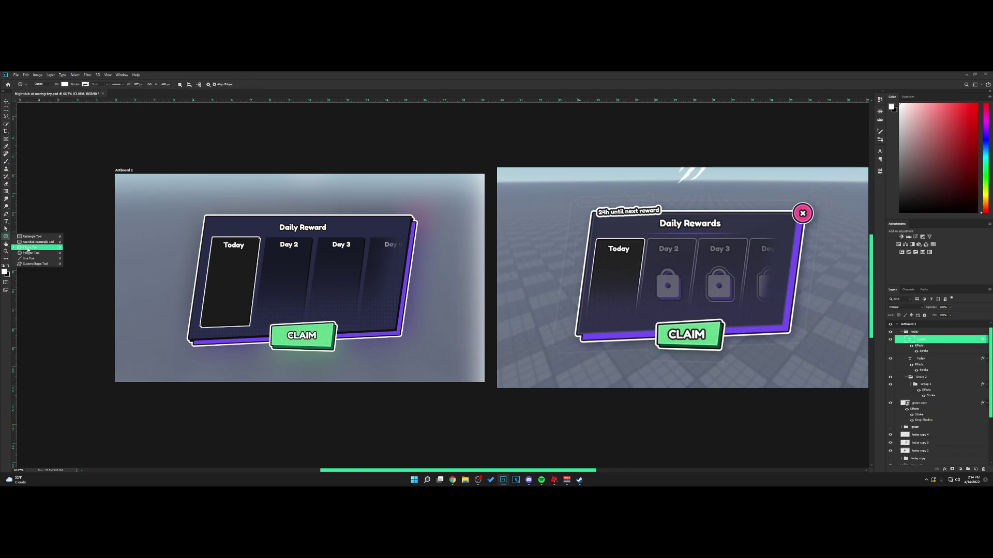
left_click(31, 246)
left_click(933, 333)
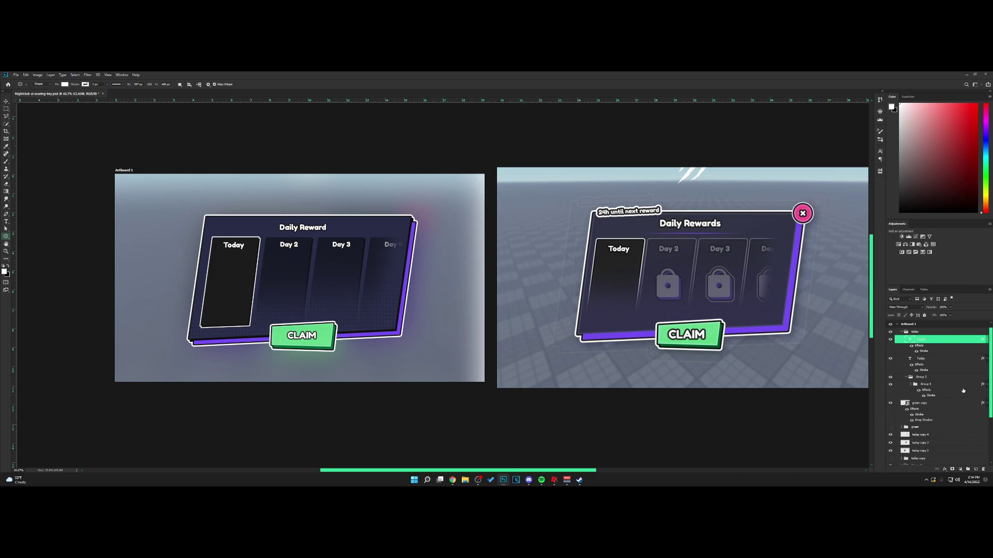
left_click(975, 469)
left_click_drag(408, 223, 421, 210)
key("v")
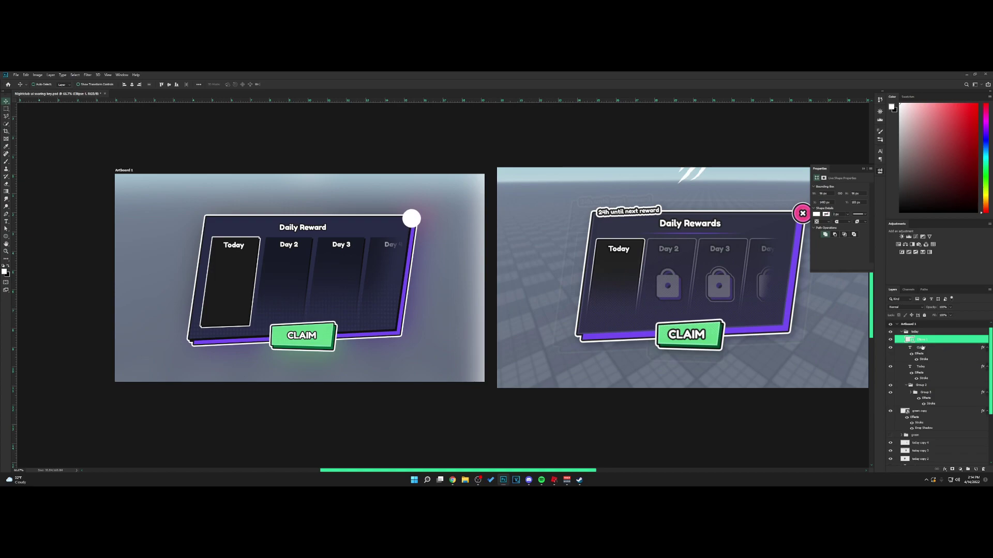
Change the corner circle's fill colour to pinkish red.
double_click(908, 340)
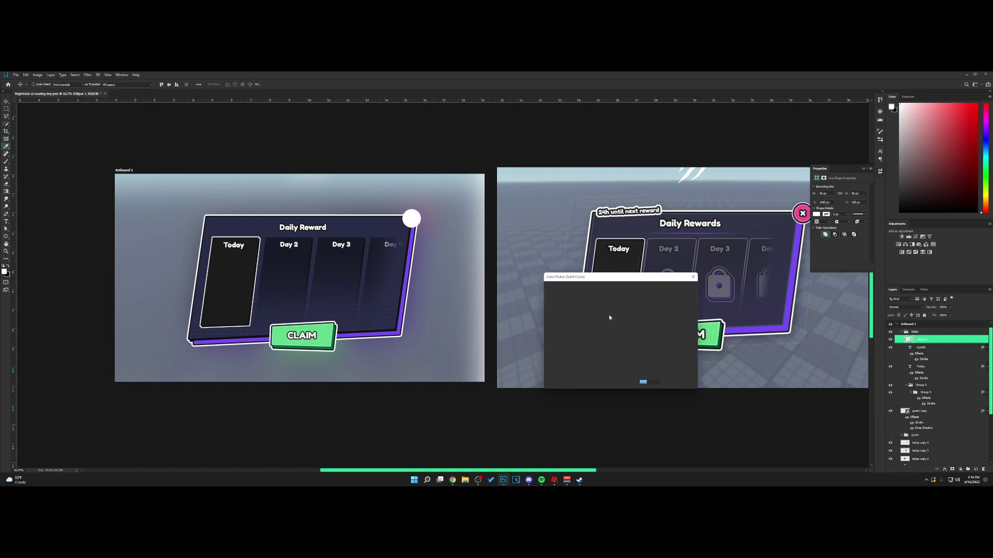
left_click_drag(609, 314, 600, 294)
left_click(626, 296)
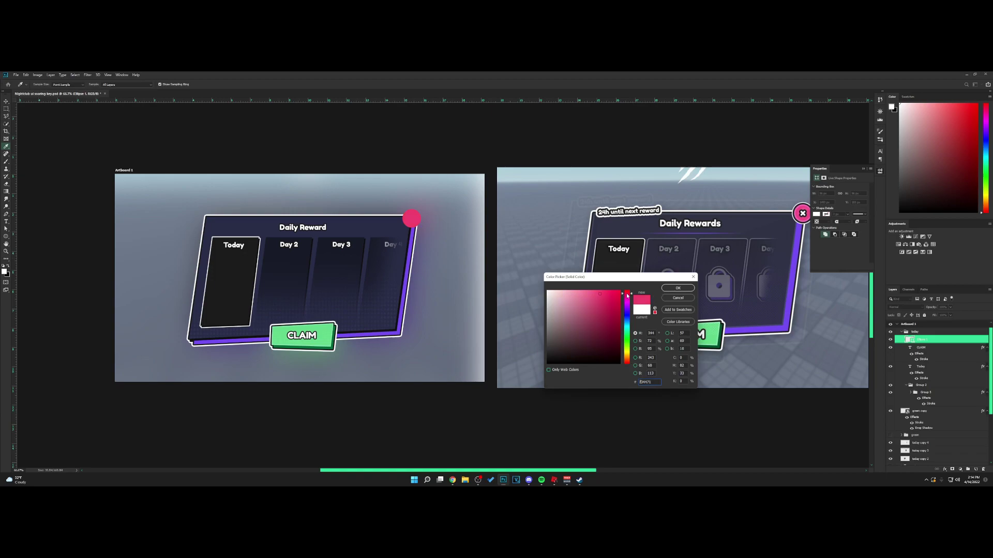
left_click(678, 288)
Add a white Overlay inner shadow to the pink circle and raise its opacity.
right_click(945, 341)
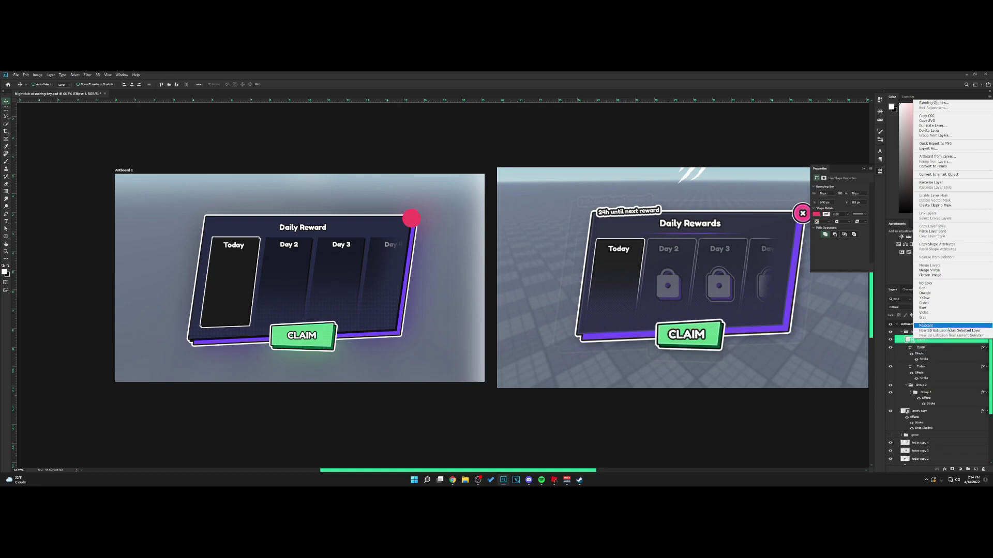
left_click(933, 103)
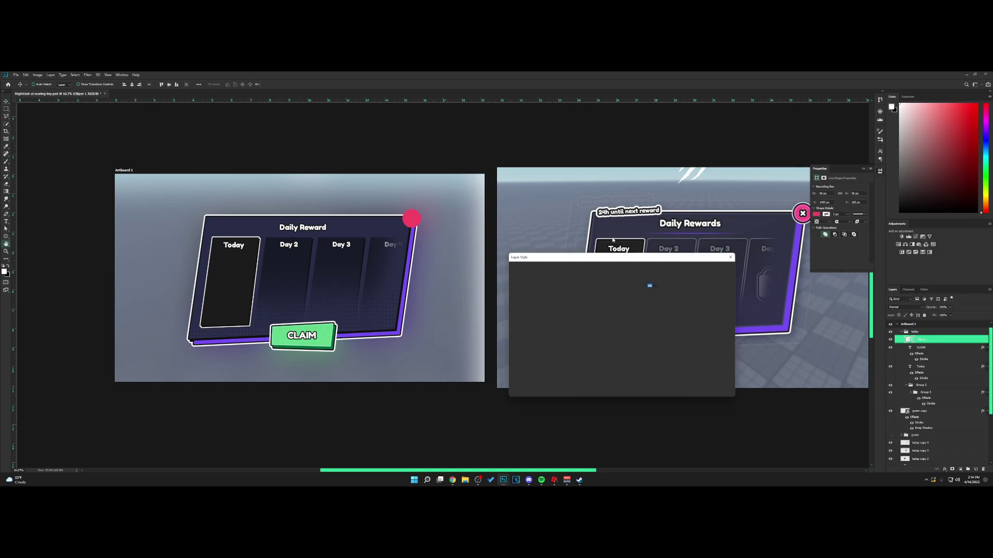
left_click(532, 315)
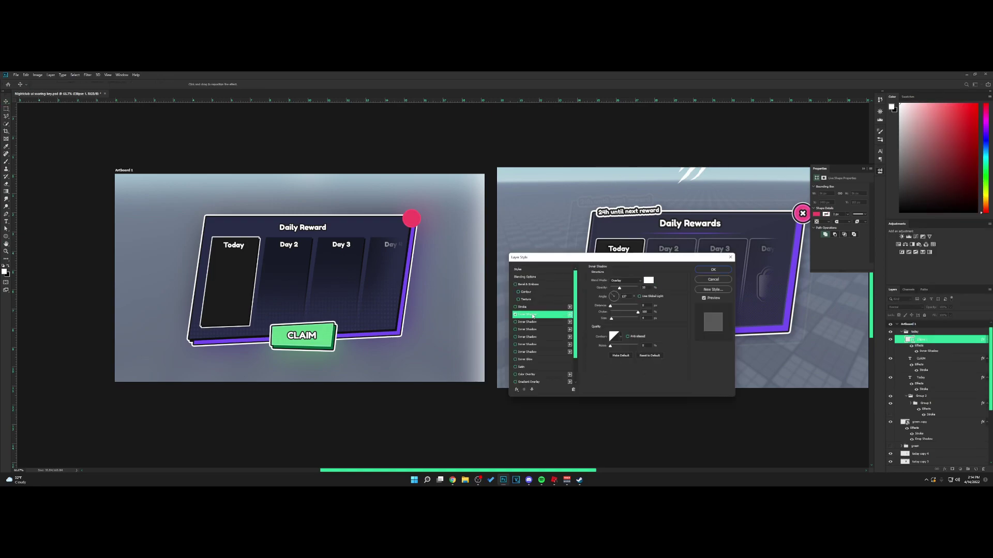
left_click_drag(621, 288, 640, 288)
left_click_drag(629, 290, 627, 290)
Add an outside stroke to the pink circle in a near-black colour.
left_click(523, 308)
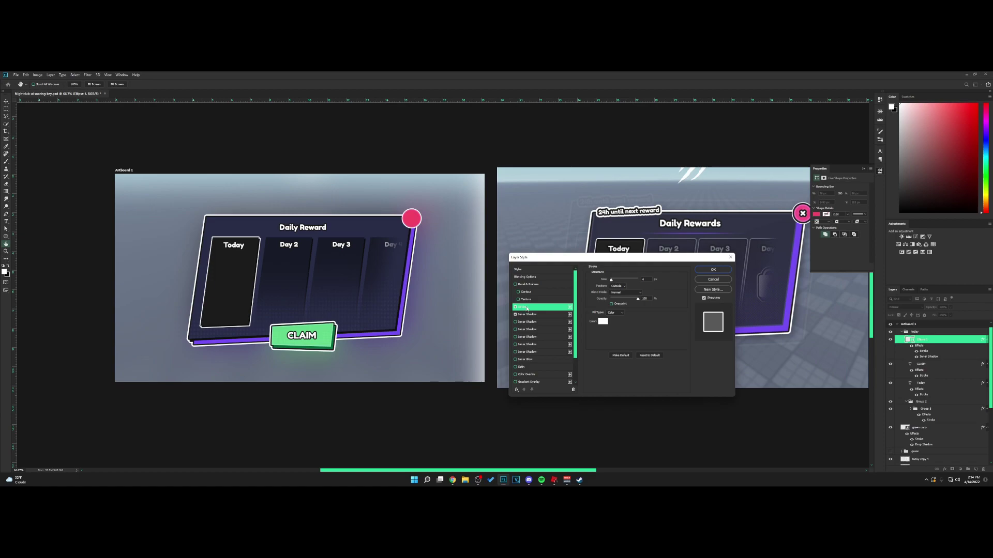
left_click(604, 321)
left_click_drag(562, 355, 543, 356)
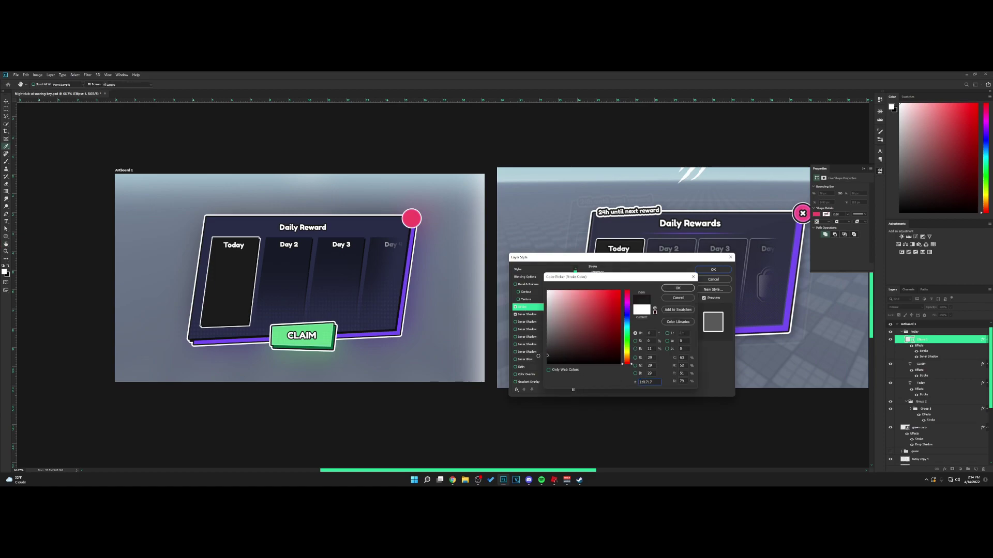
left_click(678, 288)
Add a white drop shadow around the circle's dark stroke, adjust its size and apply the layer style.
scroll(537, 336, "down", 2)
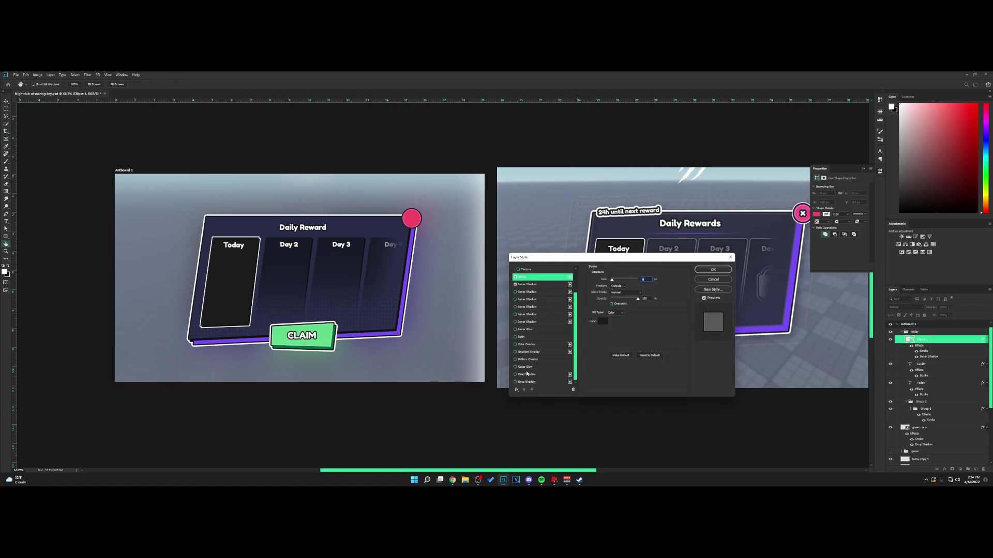
left_click(526, 373)
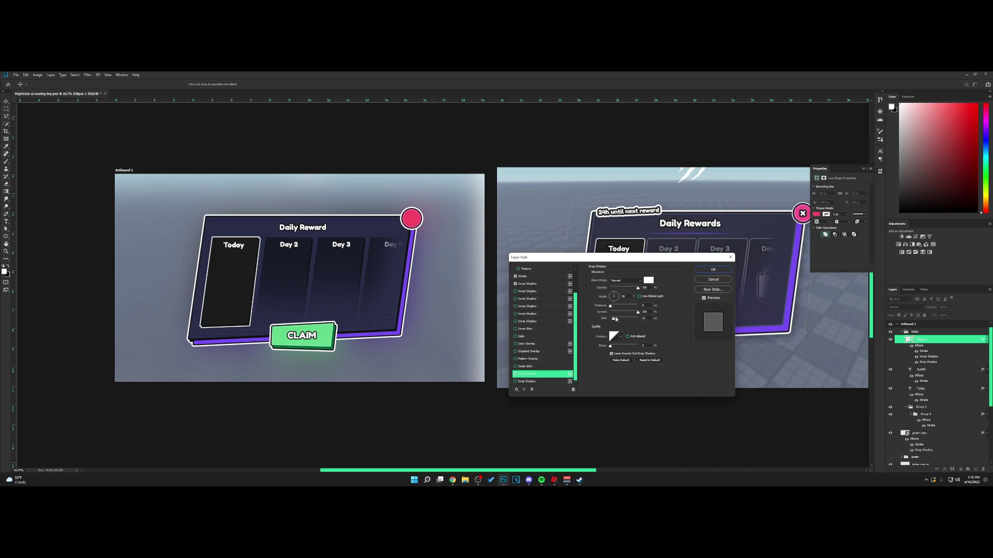
left_click(614, 319)
scroll(529, 328, "up", 2)
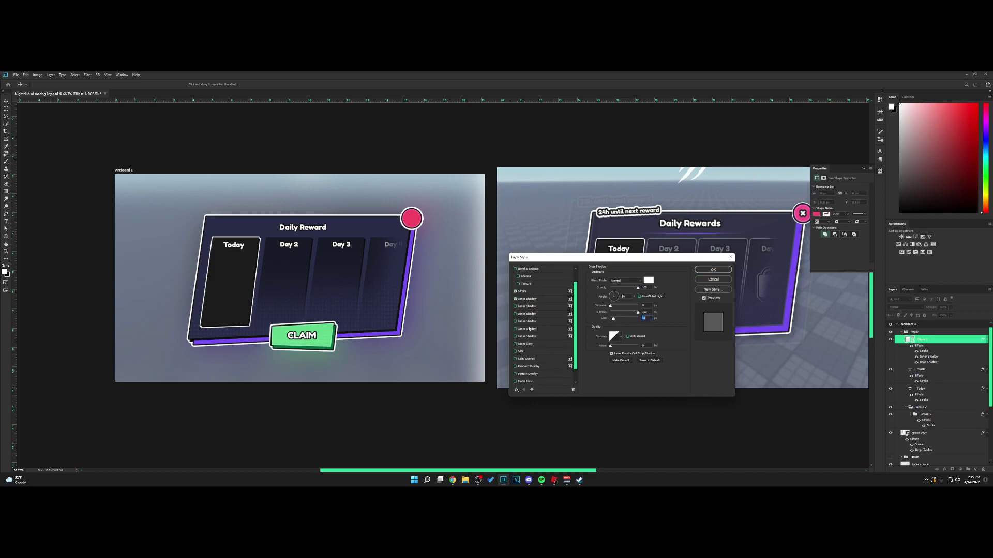
key("Return")
Duplicate the CLAIM text above the circle's layer, place it beside the panel and change it to "X".
left_click(908, 372)
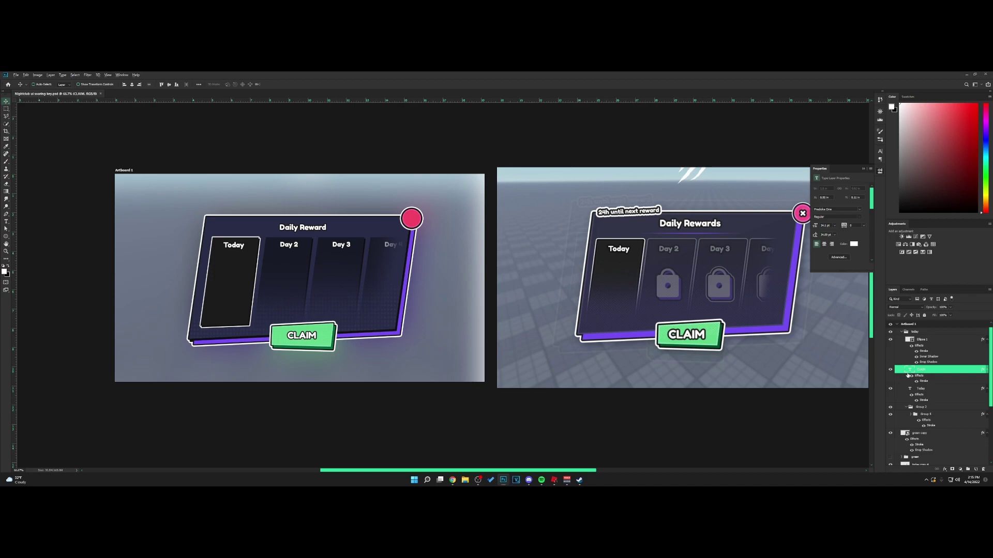
left_click_drag(908, 373, 911, 336)
left_click_drag(352, 258, 493, 184)
key("t")
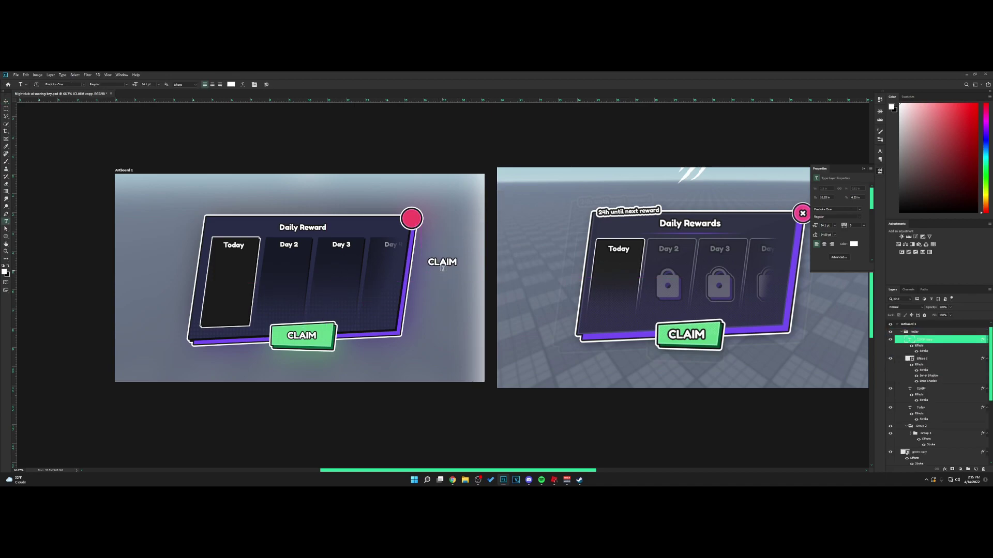
double_click(443, 268)
type("x")
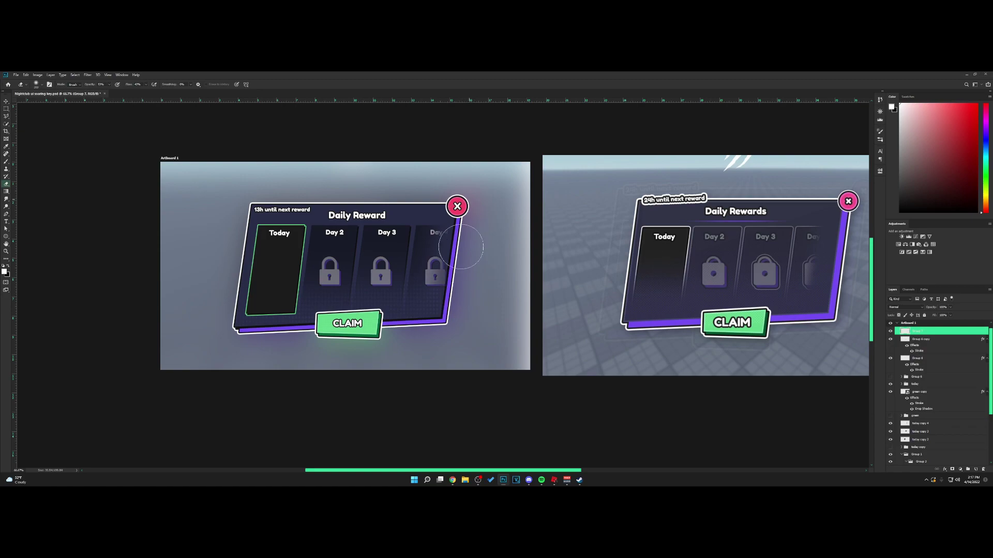
Delete the reference image beside the artboard.
key("v")
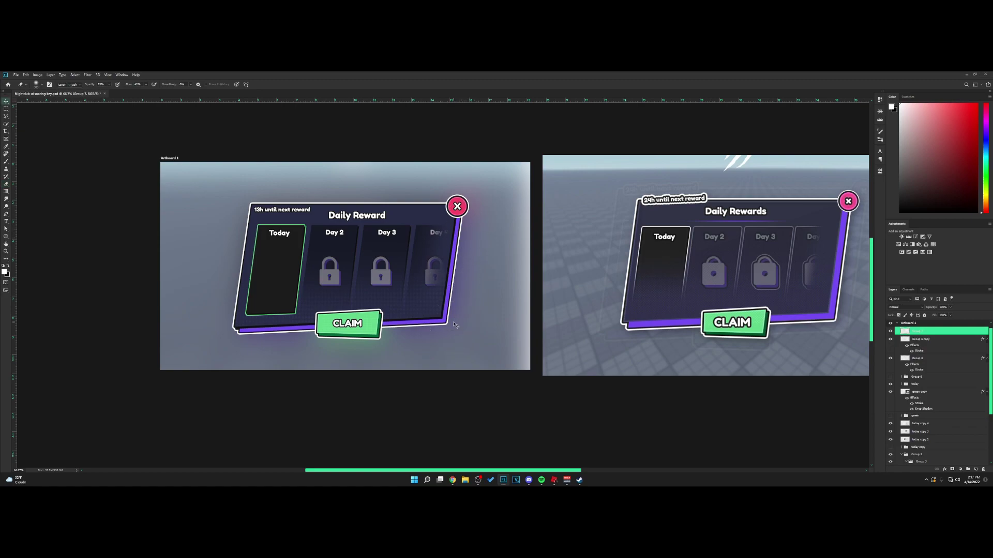
key("h")
key("v")
left_click(664, 246, "ctrl")
key("Delete")
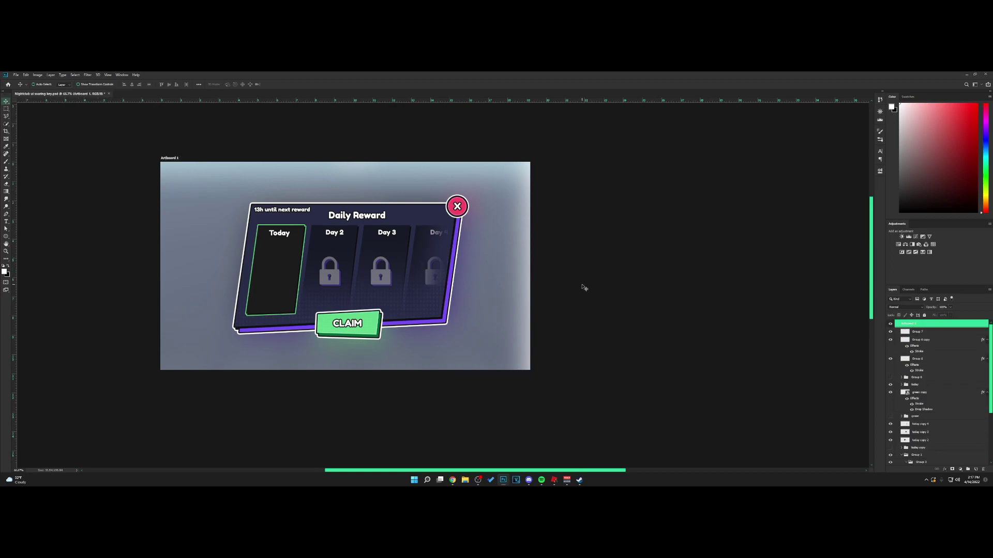
key("ctrl+plus")
key("space")
left_click_drag(472, 267, 599, 292)
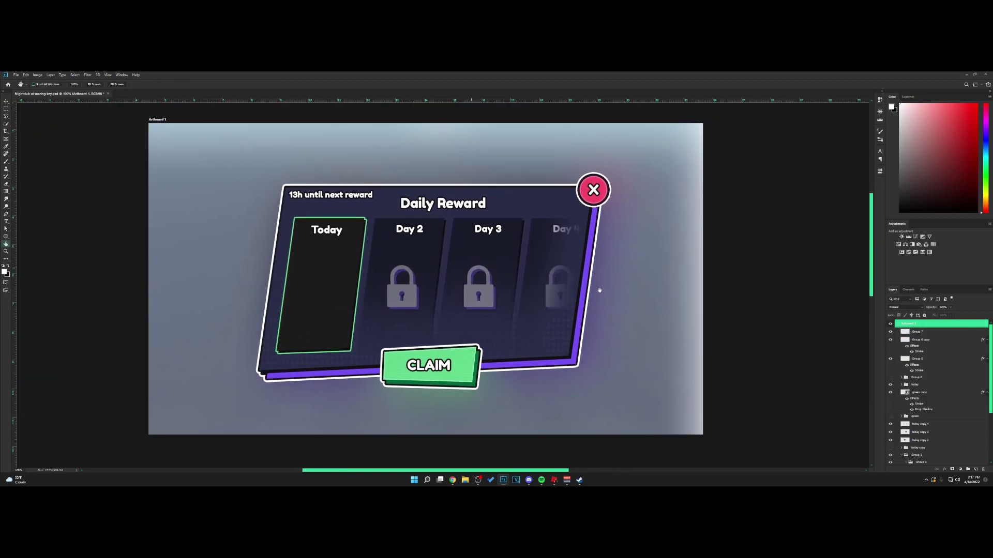